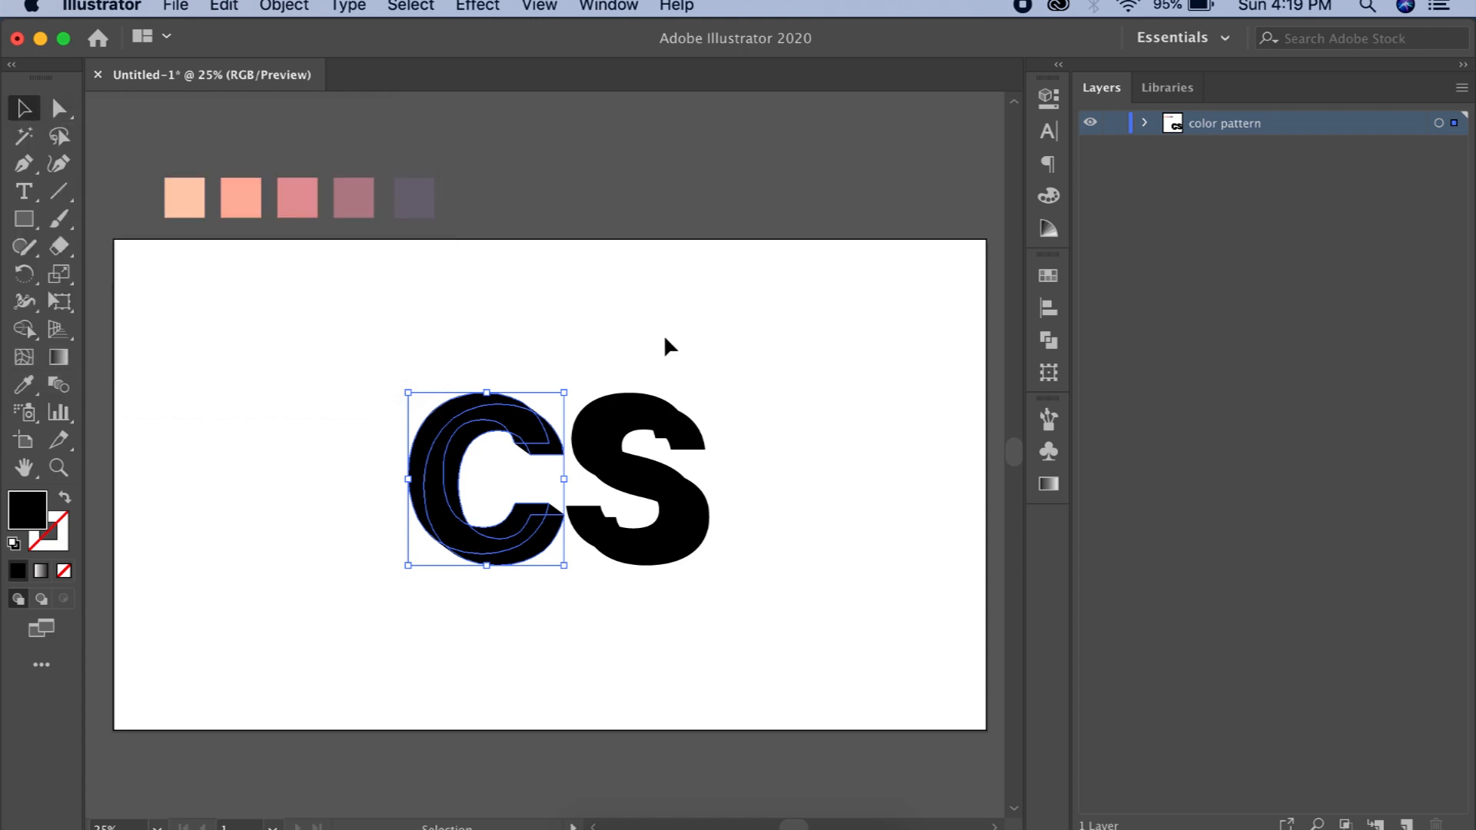
- Make a blend between the two overlapping copies of the letter S
left_click(611, 480)
left_click(283, 6)
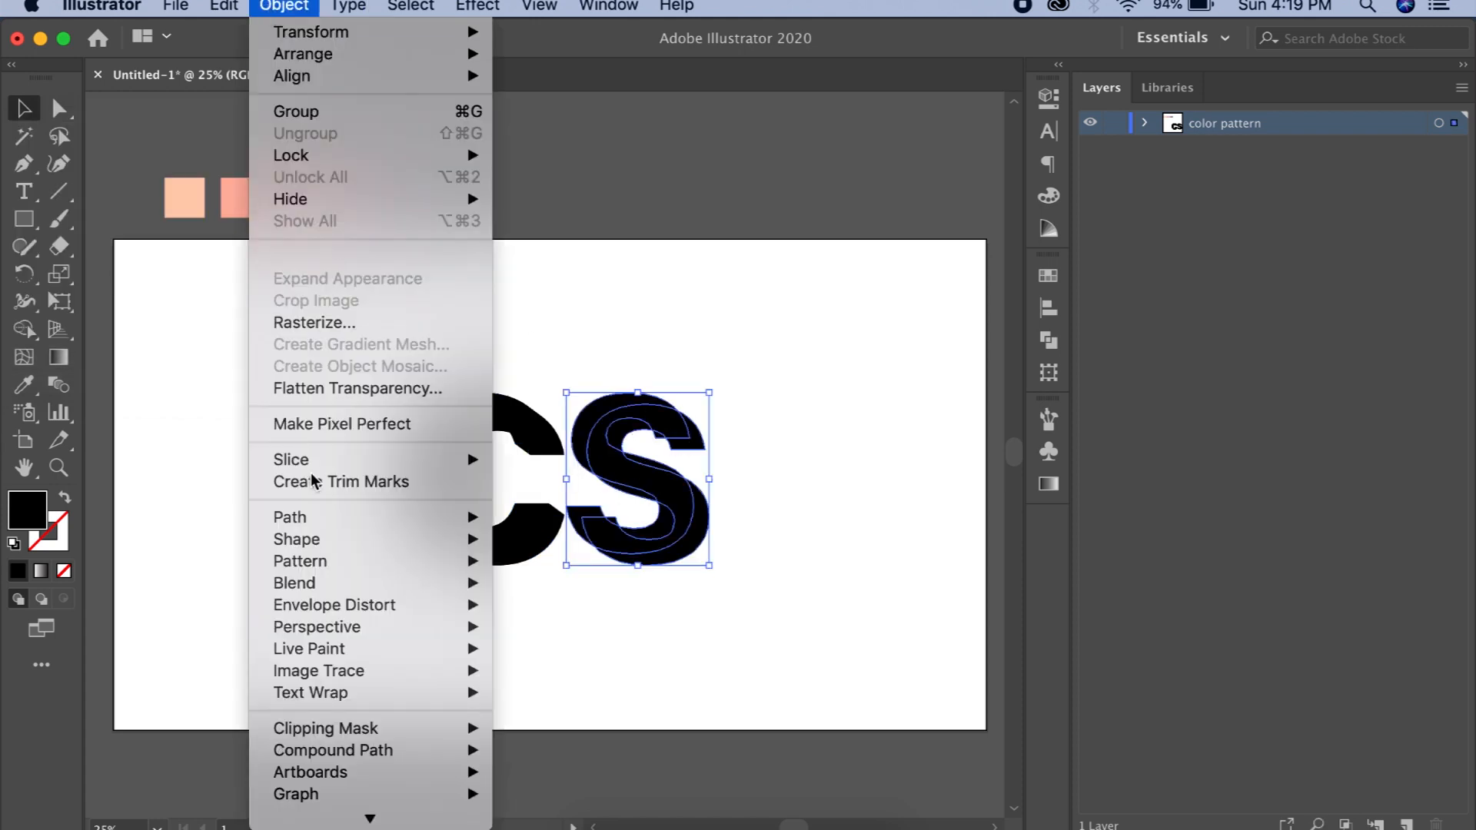
mouse_move(345, 581)
left_click(538, 583)
left_click(751, 403)
left_click(644, 420)
left_click(517, 422)
left_click(755, 392)
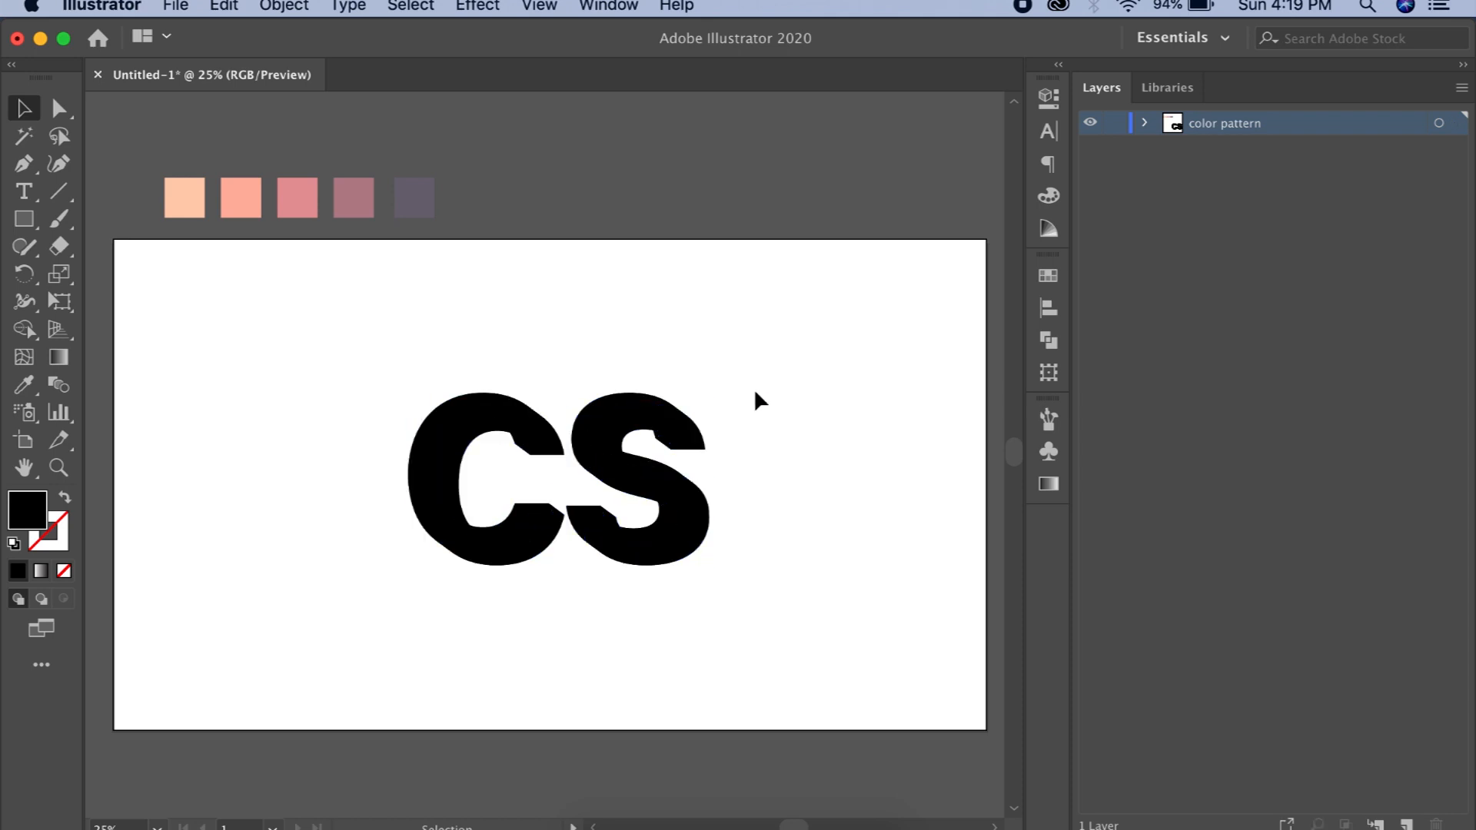
- Copy the upper compound path of both the S blend and the C blend and paste the copies in front
left_click(617, 431)
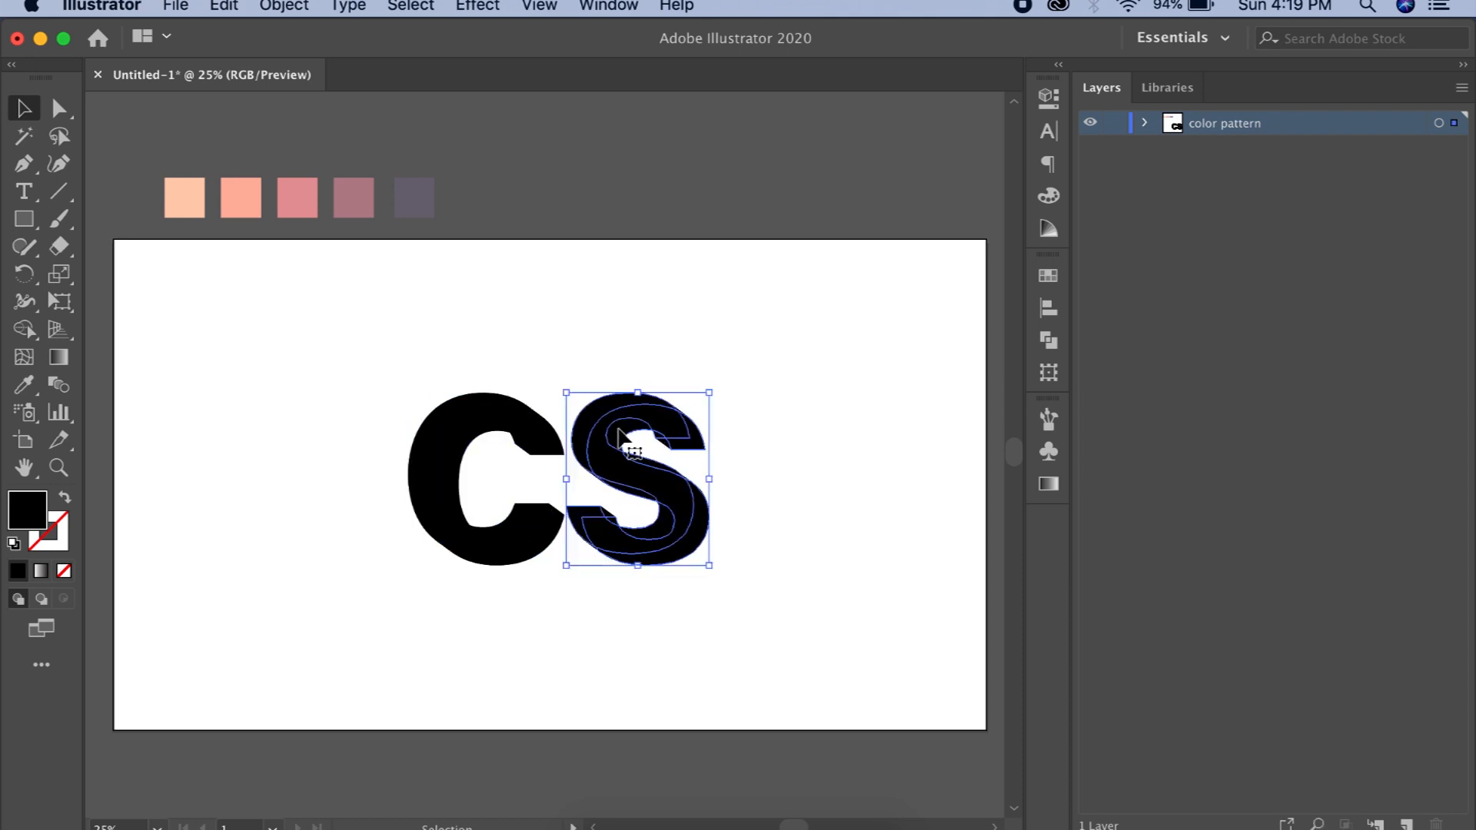
left_click(1144, 123)
left_click(1172, 147)
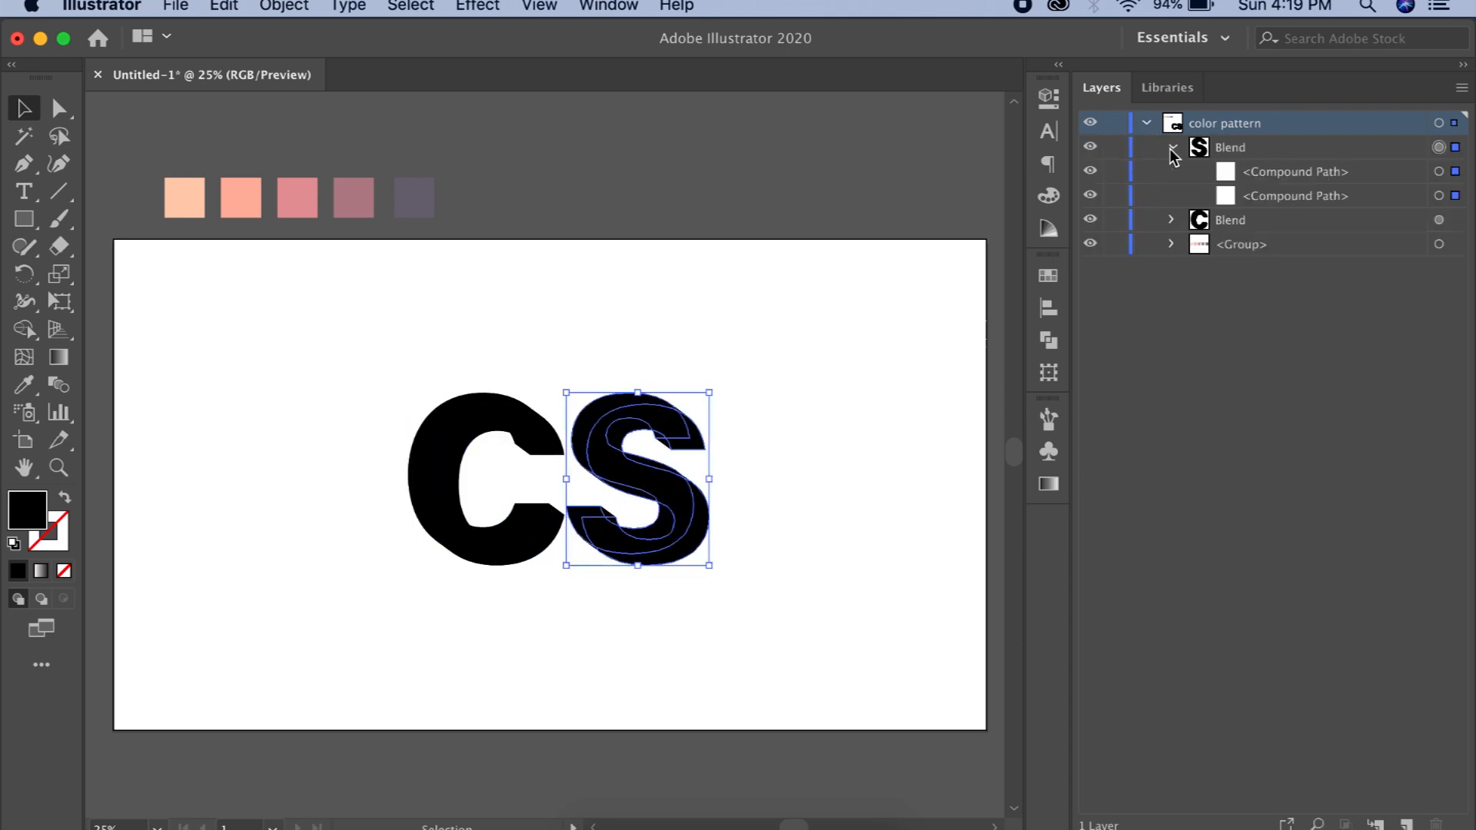
left_click(1454, 171)
left_click(1339, 180)
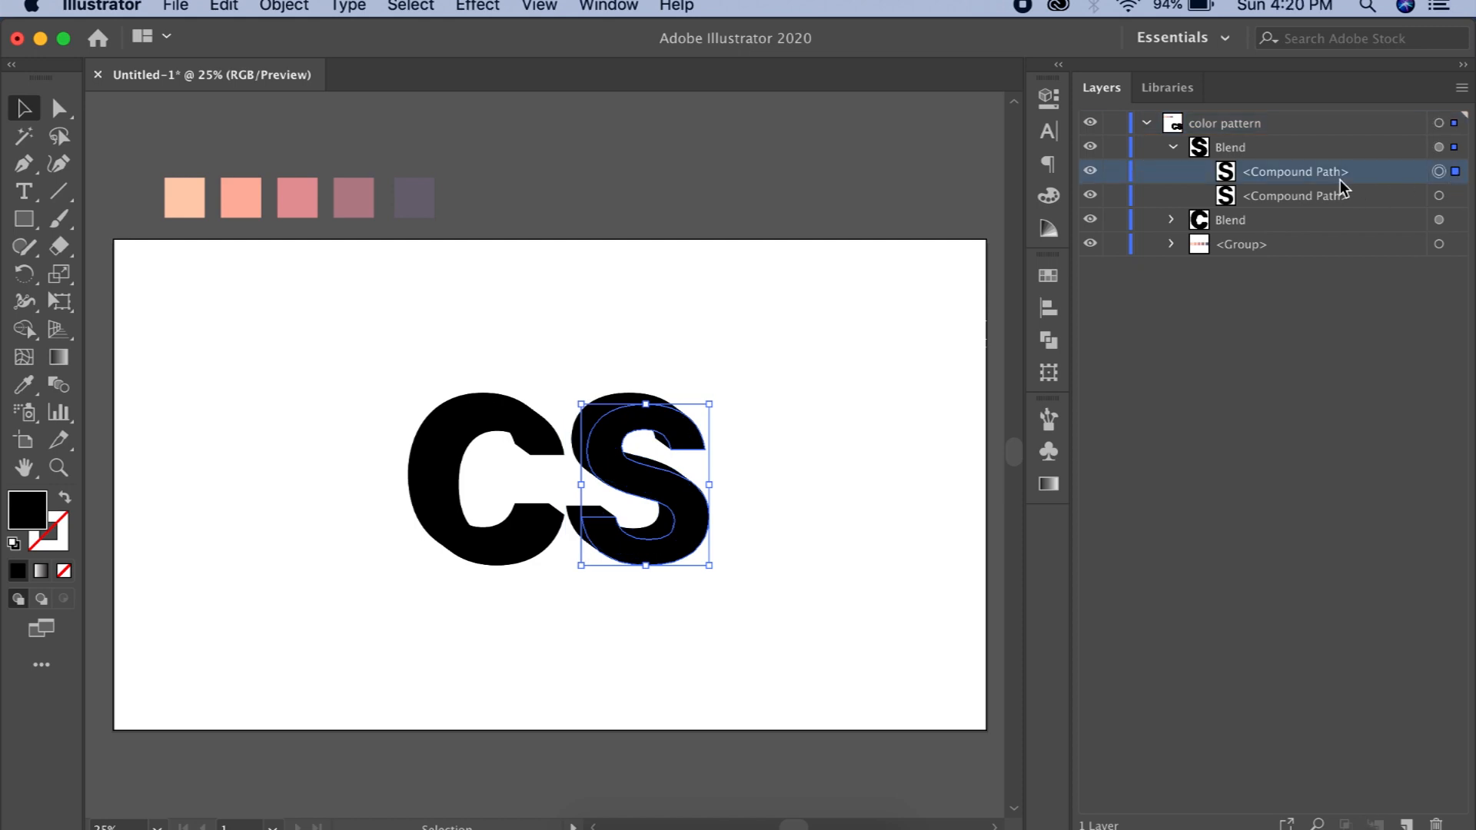
left_click(1170, 220)
left_click(1438, 244, "shift")
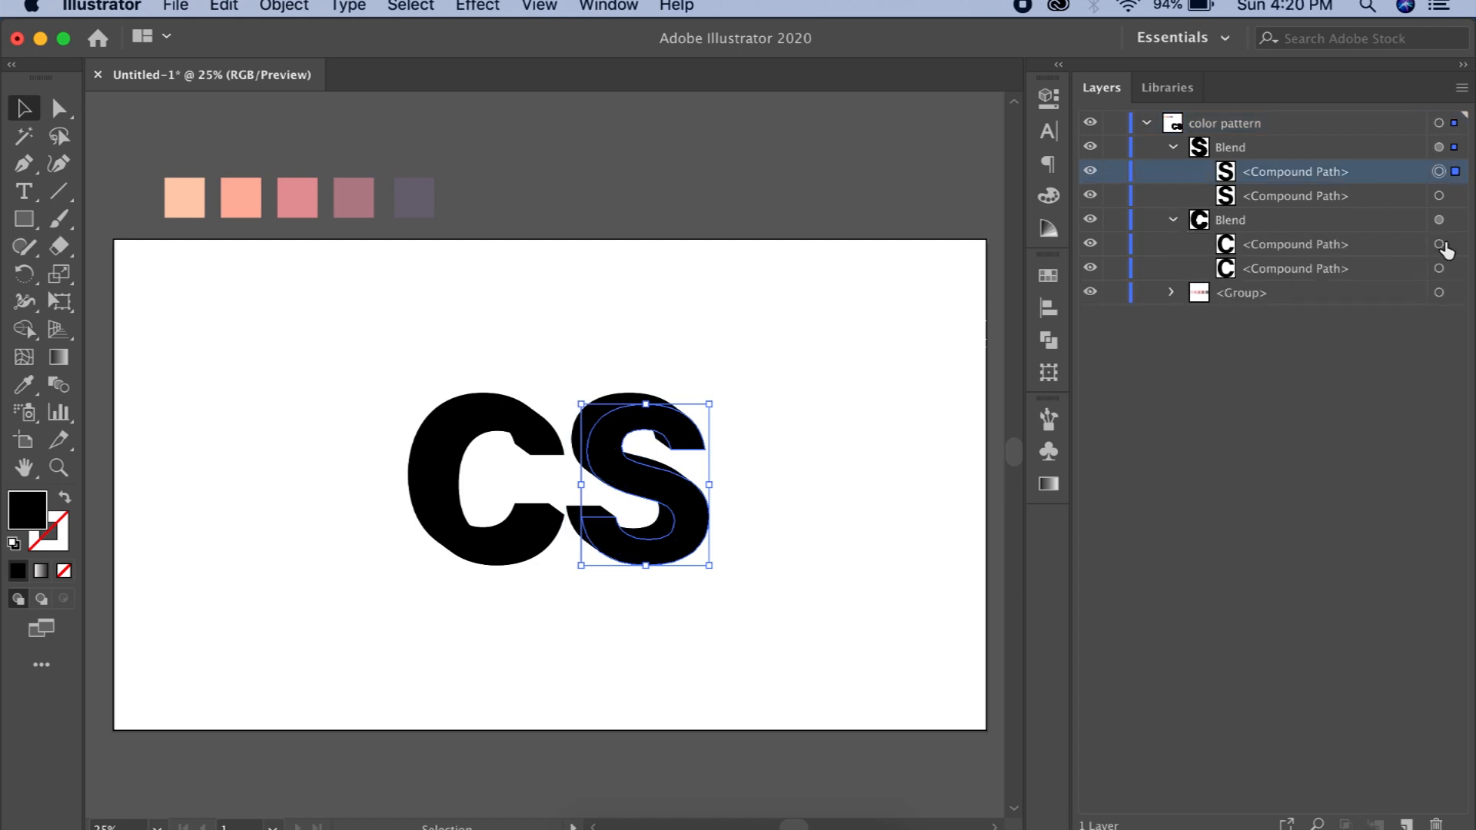
key("super+f")
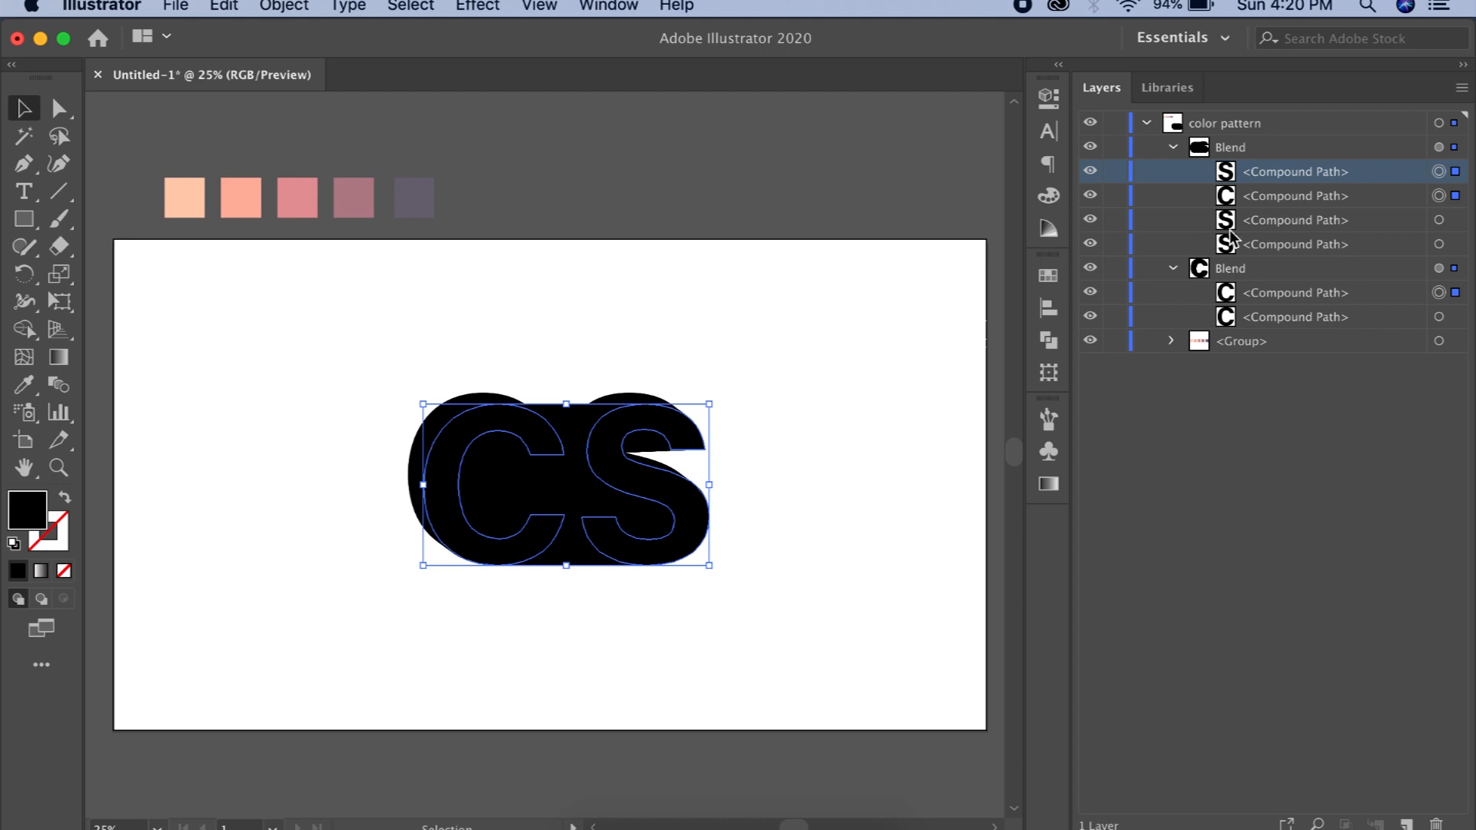
- Move the pasted S and C paths out of the blend to the top of the color pattern layer
left_click_drag(1252, 198, 1249, 137)
left_click(1170, 196)
left_click(1173, 220)
- Move the top S and C paths together up and left onto the upper-left edge of the blended letters
left_click(1449, 166, "shift")
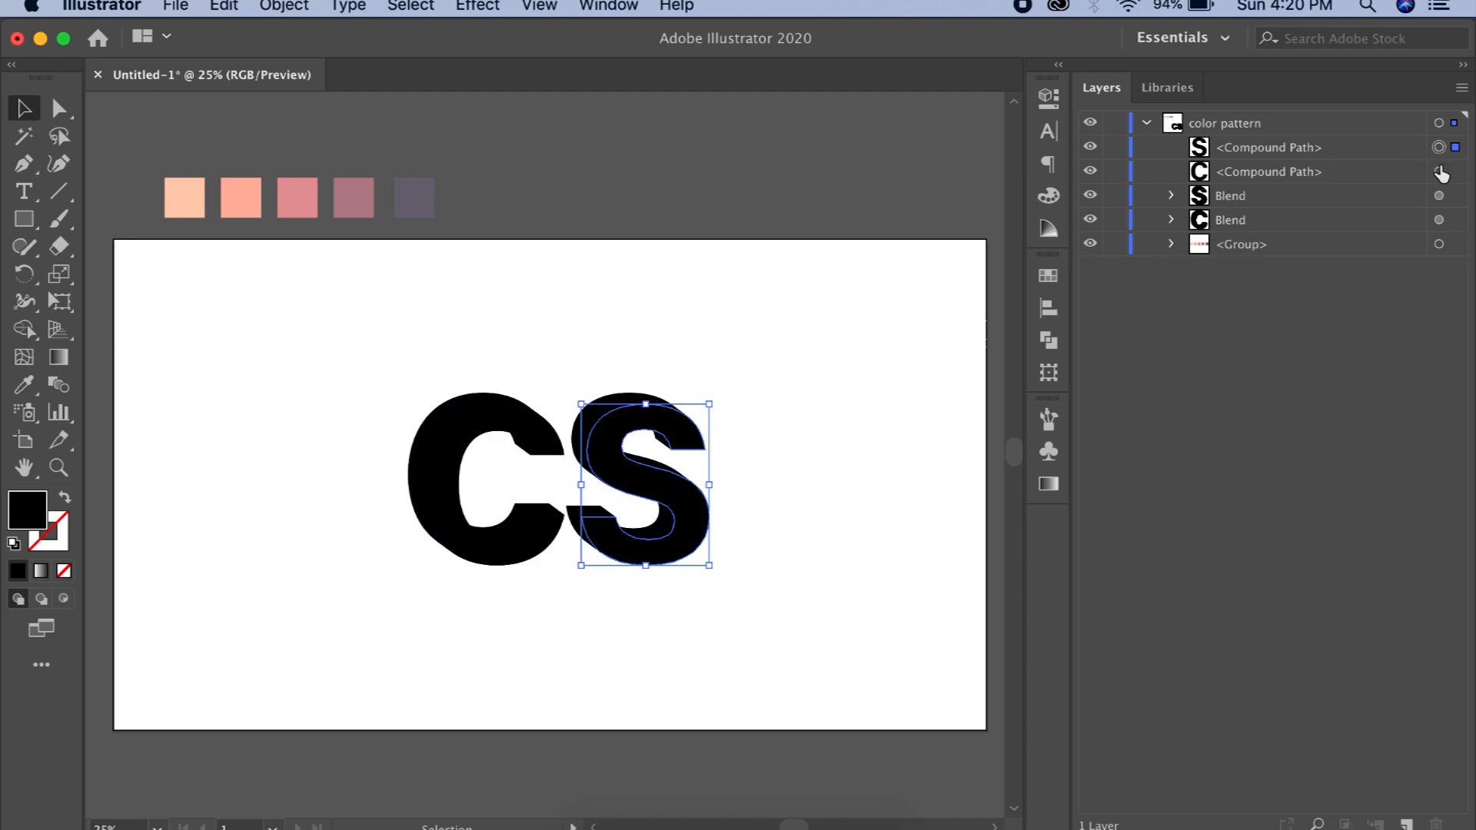
left_click(1440, 172, "shift")
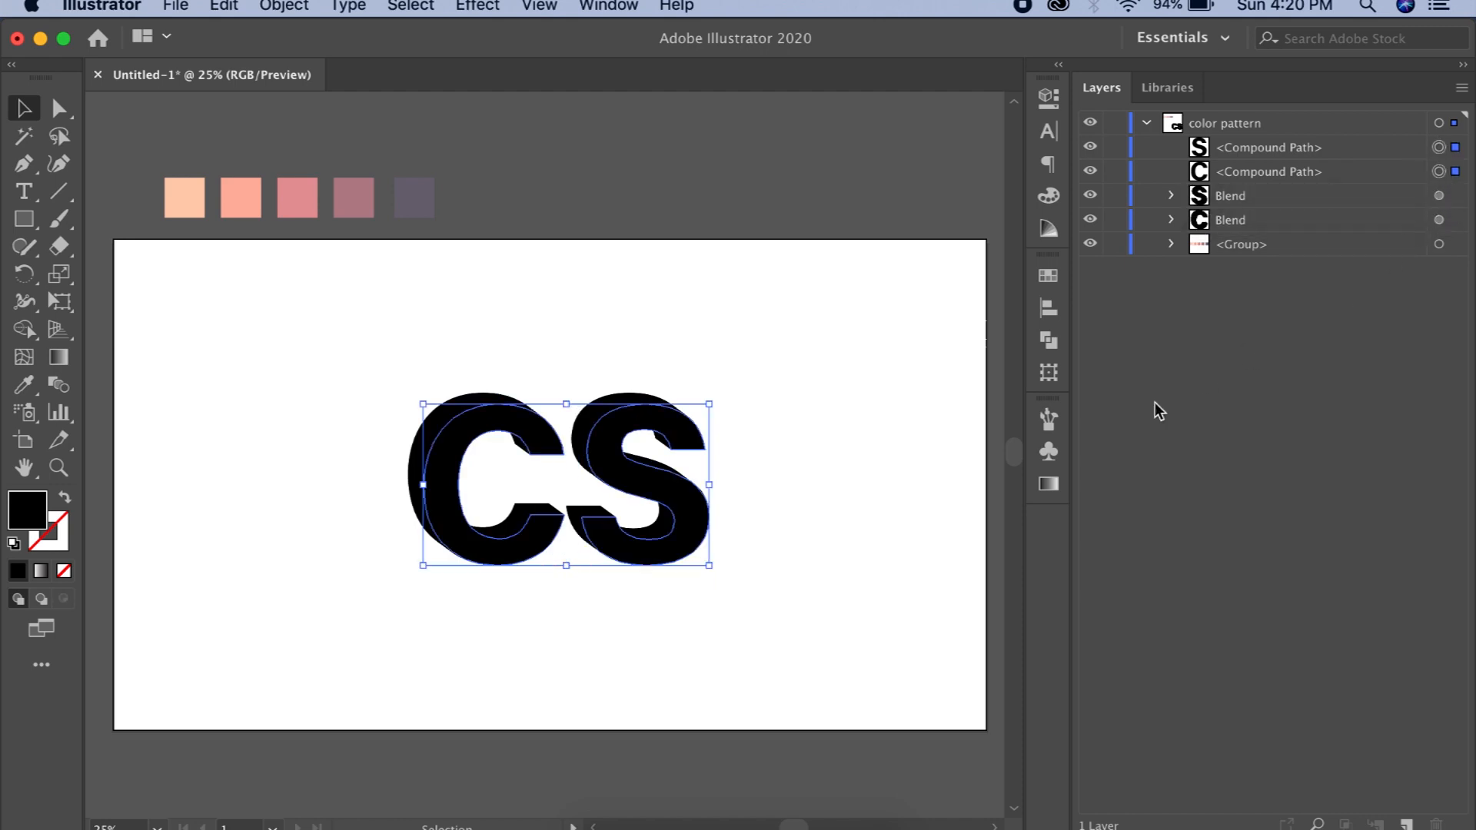
scroll(394, 441, "up", 2)
left_click_drag(522, 424, 493, 403)
left_click(331, 296)
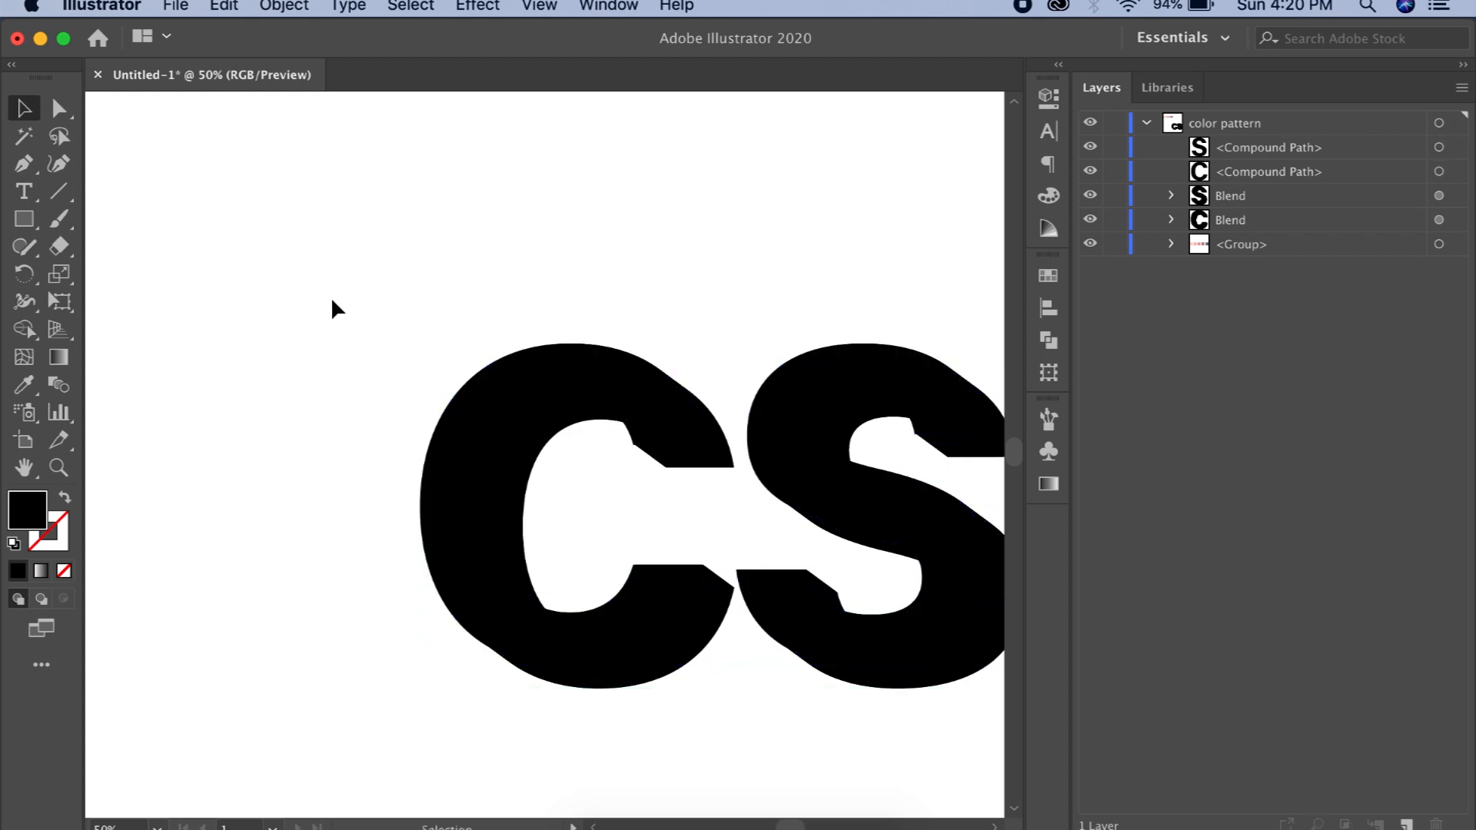
- Fill the top C and S paths with the light peach of the first palette swatch
scroll(330, 297, "down", 1)
scroll(413, 377, "right", 3)
scroll(407, 384, "up", 1)
left_click(395, 398)
left_click(1439, 147, "shift")
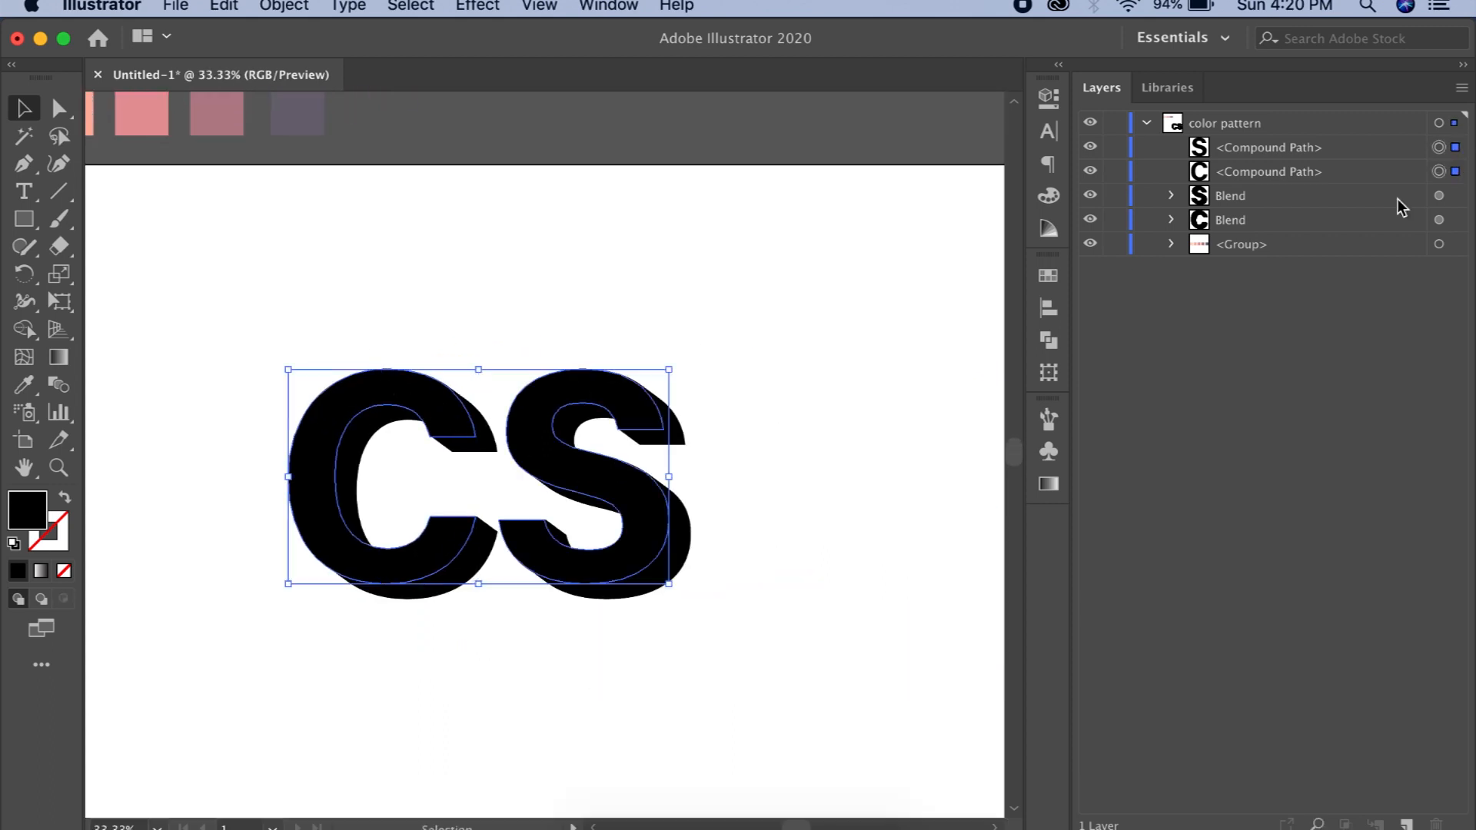
scroll(830, 458, "up", 2)
scroll(537, 384, "left", 3)
key("i")
left_click(191, 200)
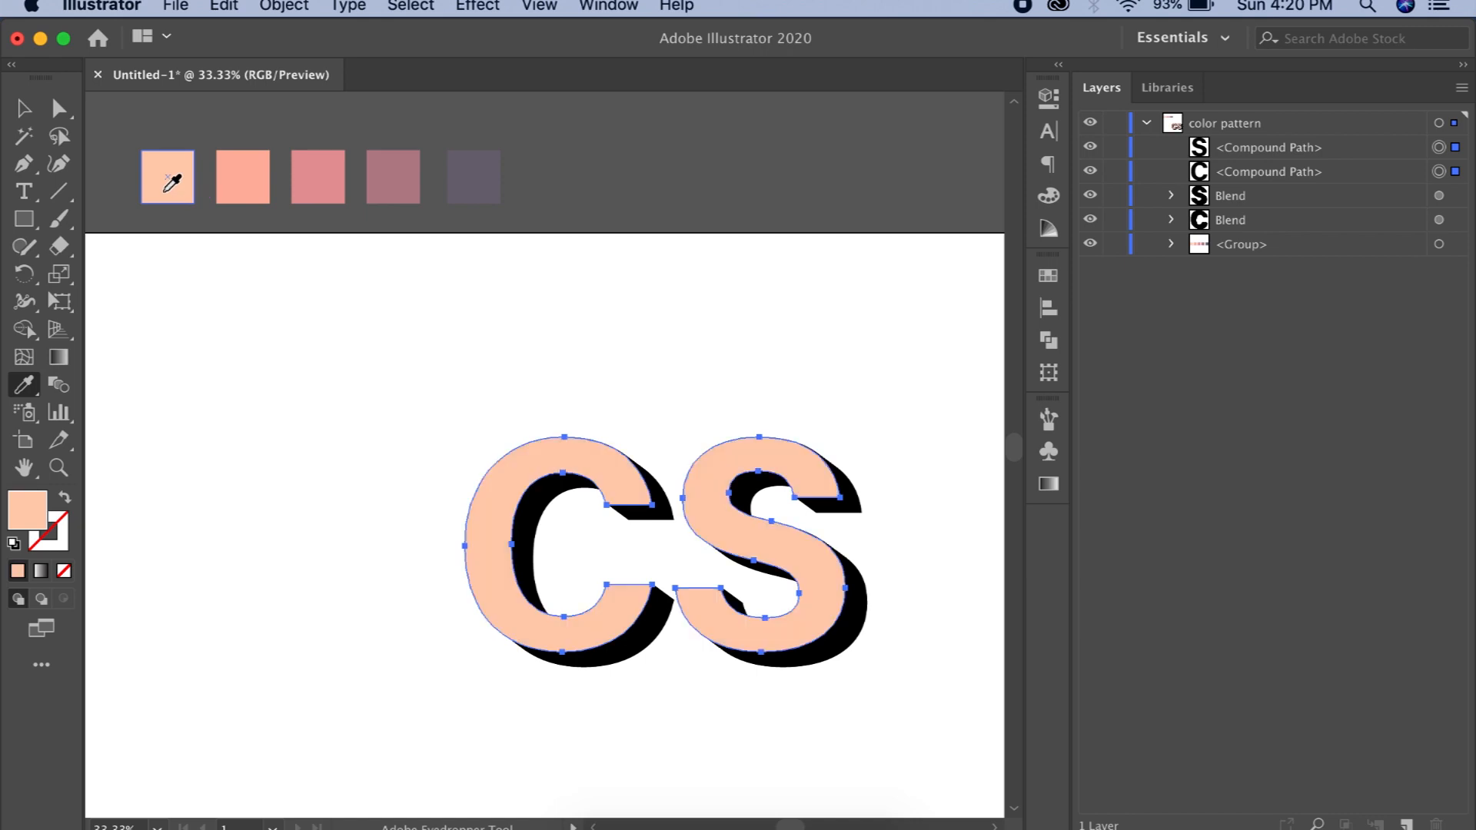
left_click(23, 108)
left_click(213, 355)
left_click_drag(371, 432, 256, 411)
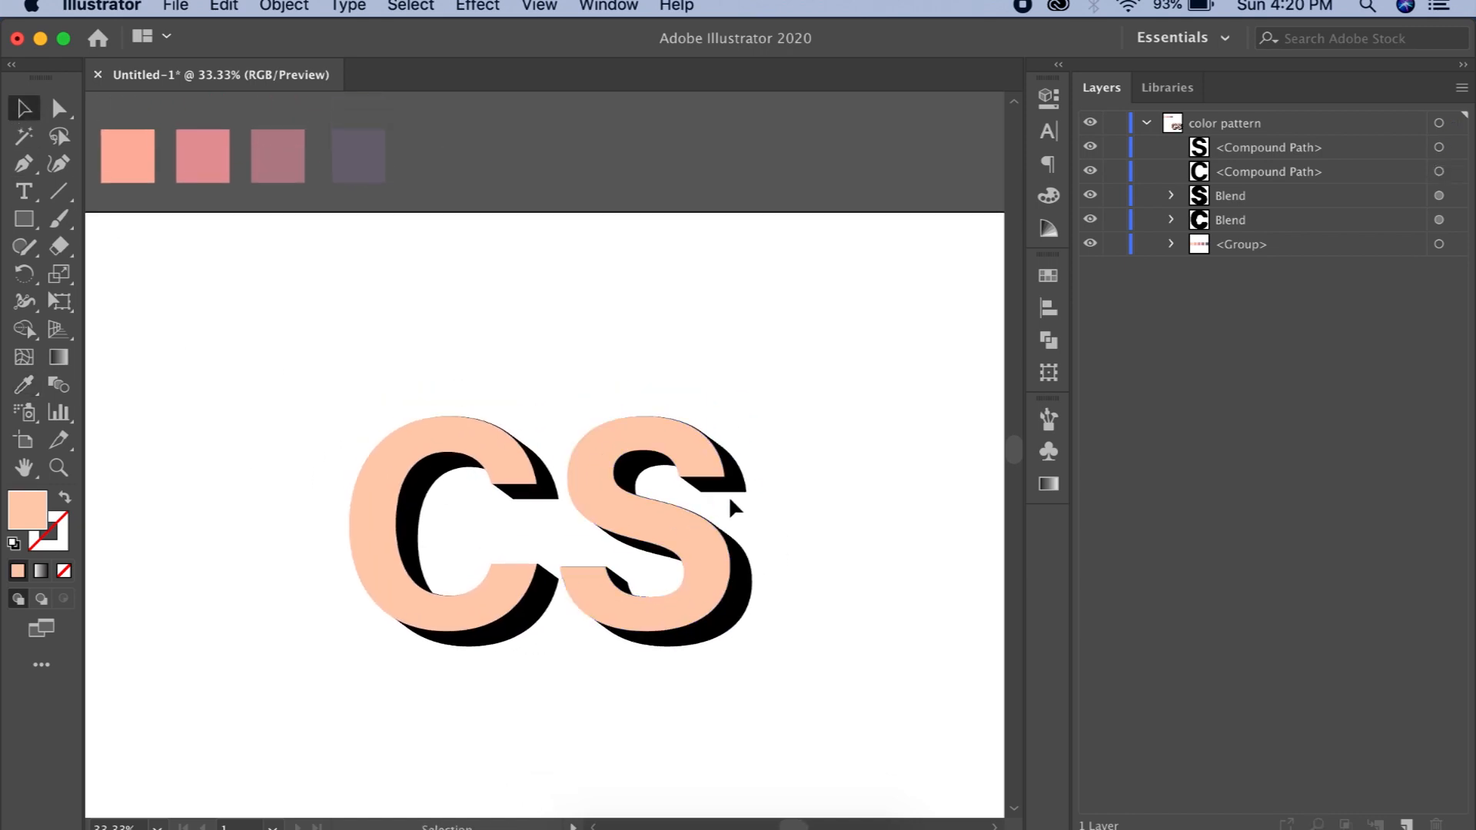
- Rename the top C path textC and the top S path textS
left_click(1439, 172)
left_click(1439, 147, "shift")
left_click(1295, 179)
left_click(927, 422)
double_click(1272, 171)
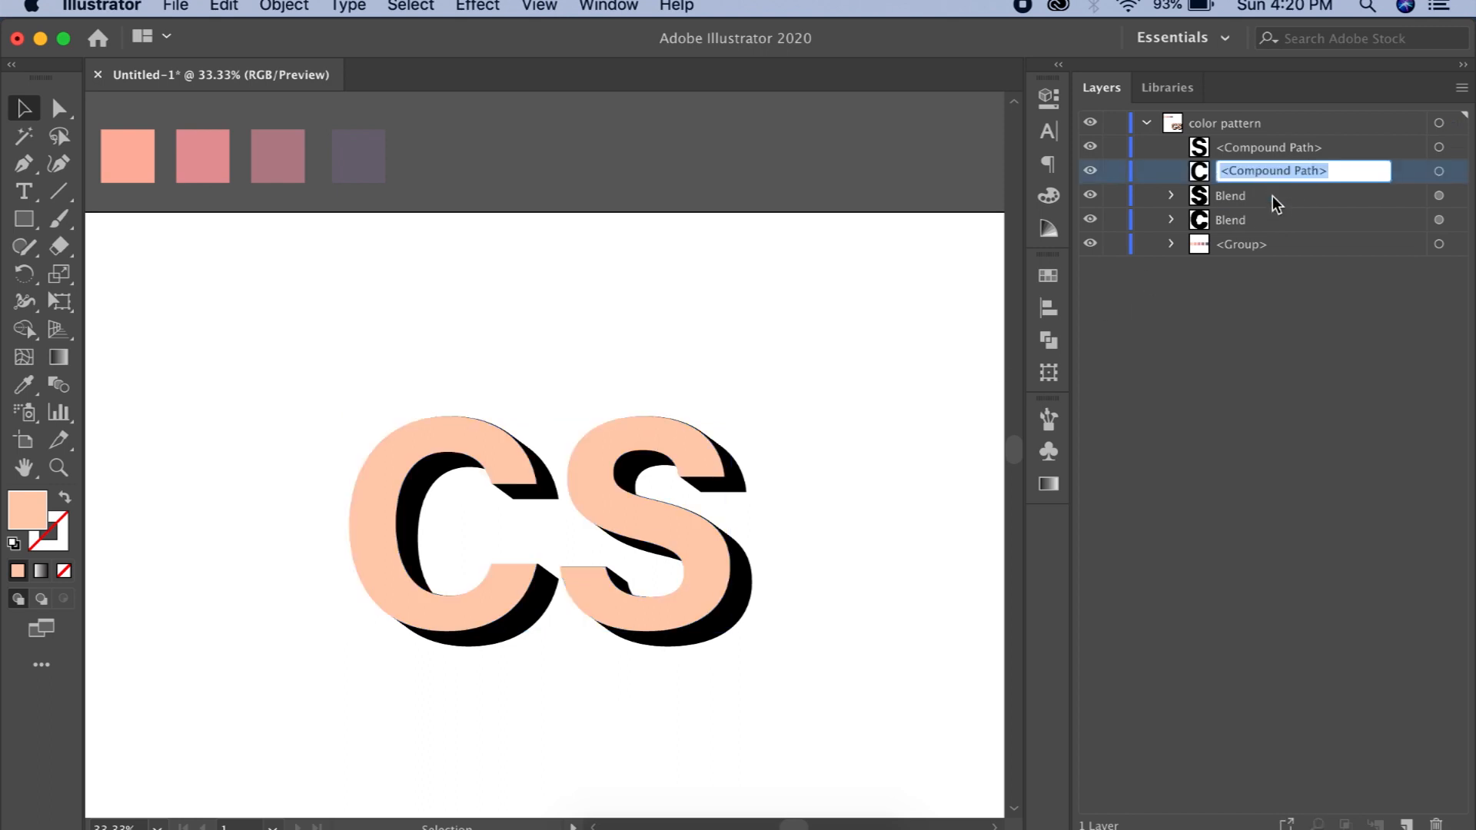
type("textC")
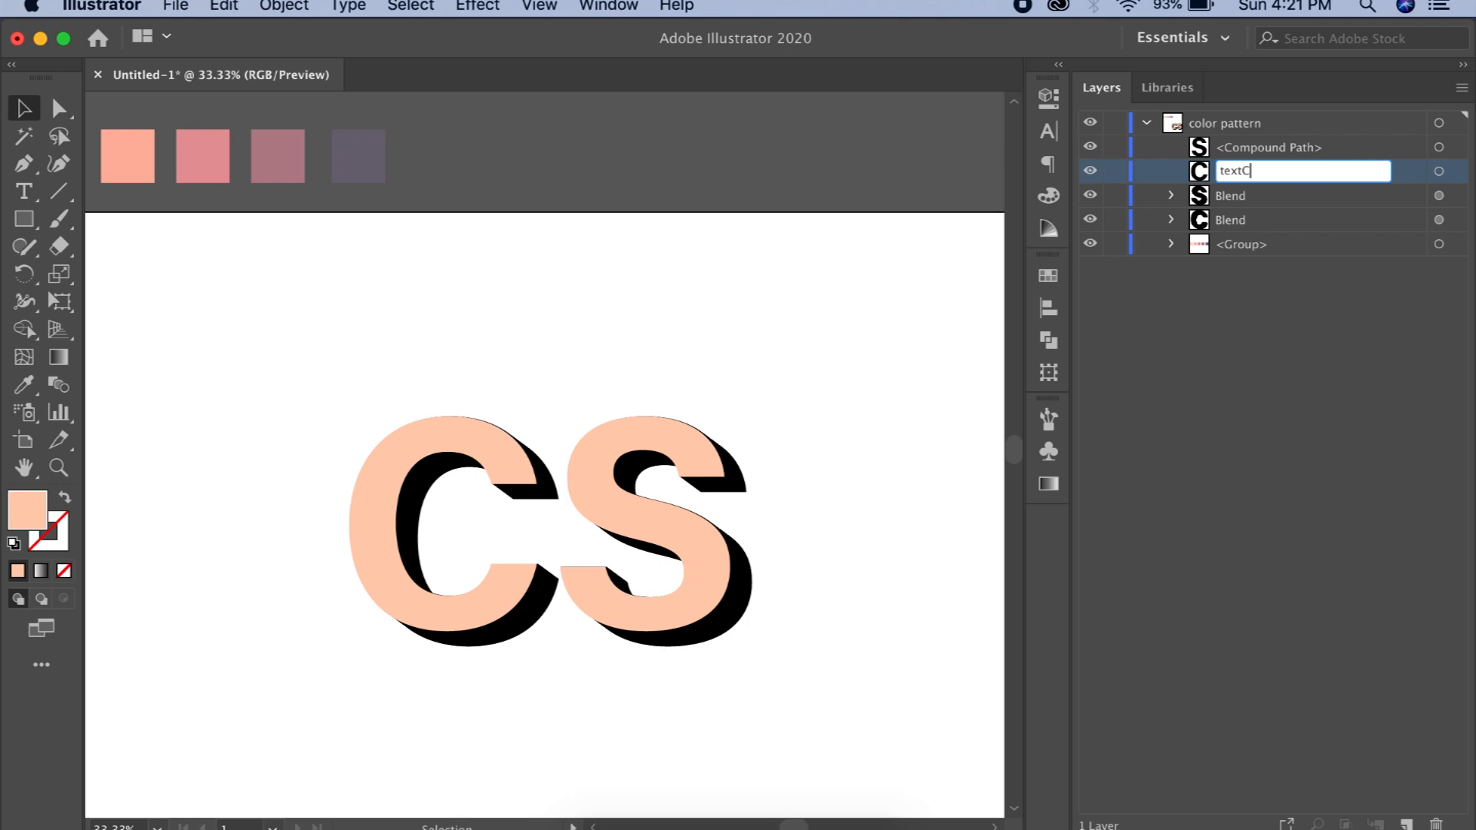
left_click(1301, 146)
double_click(1303, 148)
type("te")
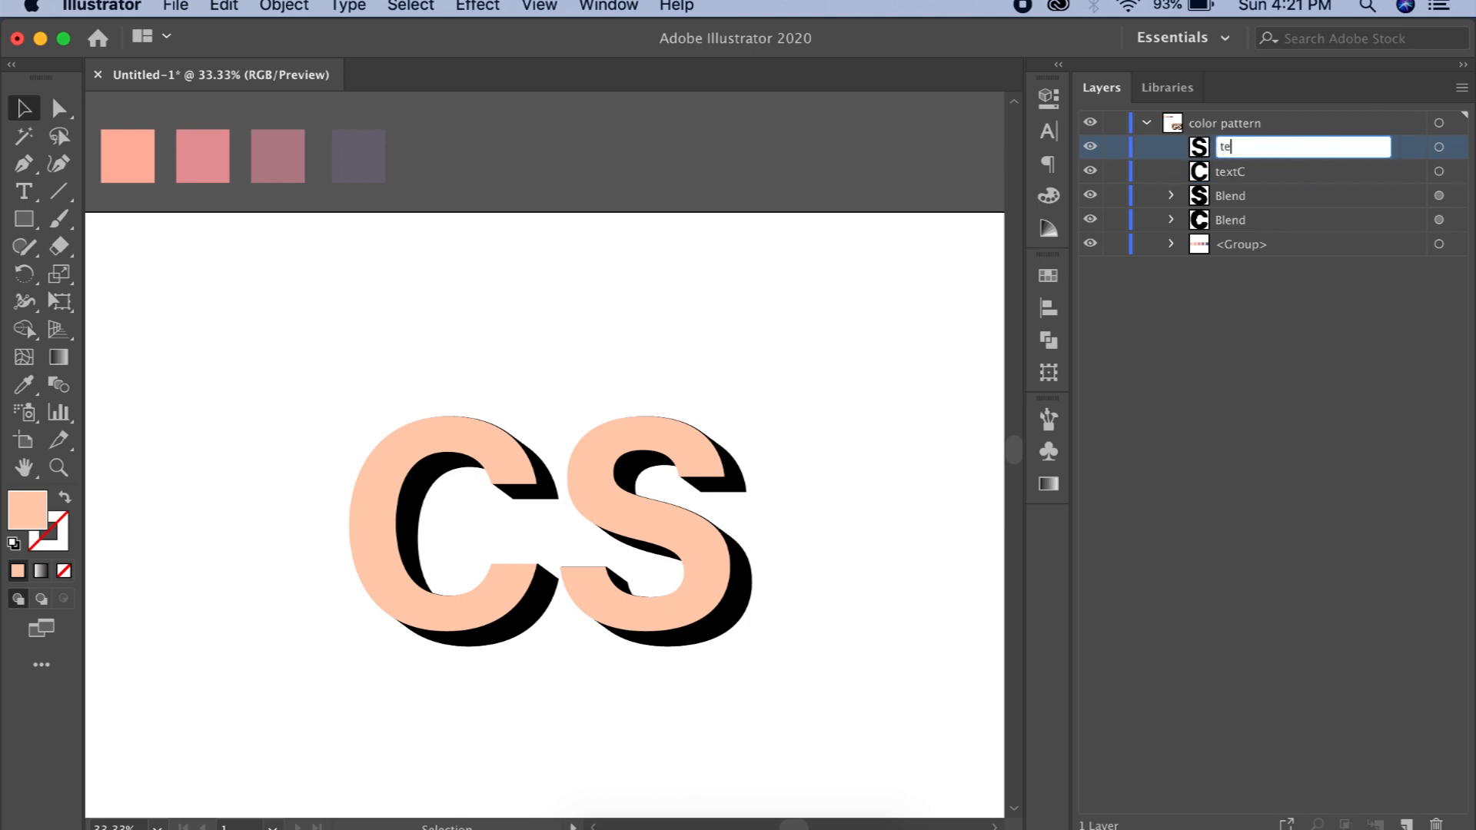
type("xtS")
left_click(1239, 454)
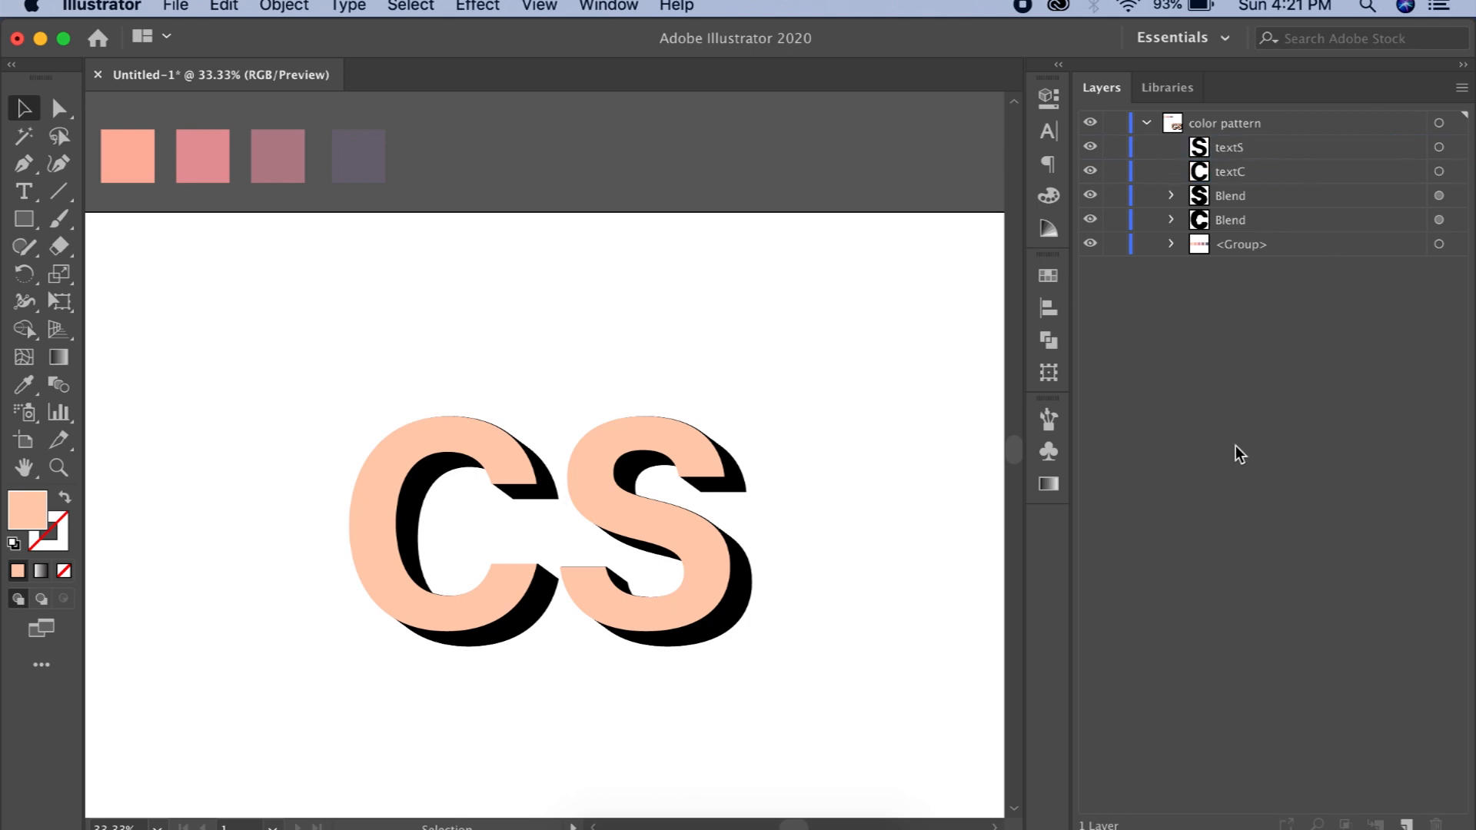
- Duplicate textC and textS in place and color the copies with the second palette swatch
left_click_drag(487, 387, 584, 369)
left_click(582, 438)
left_click(712, 437, "shift")
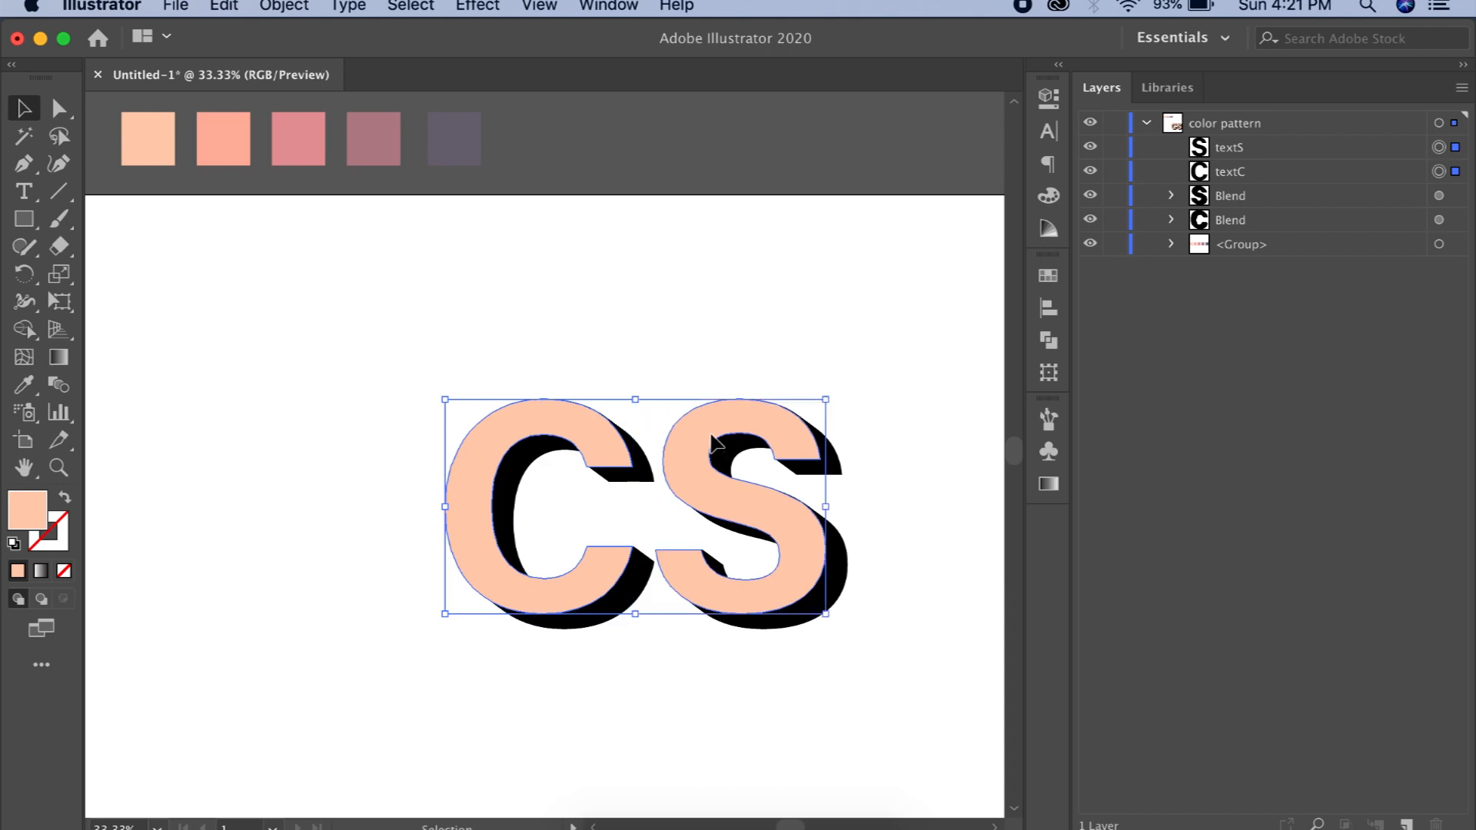
key("super+c")
key("super+f")
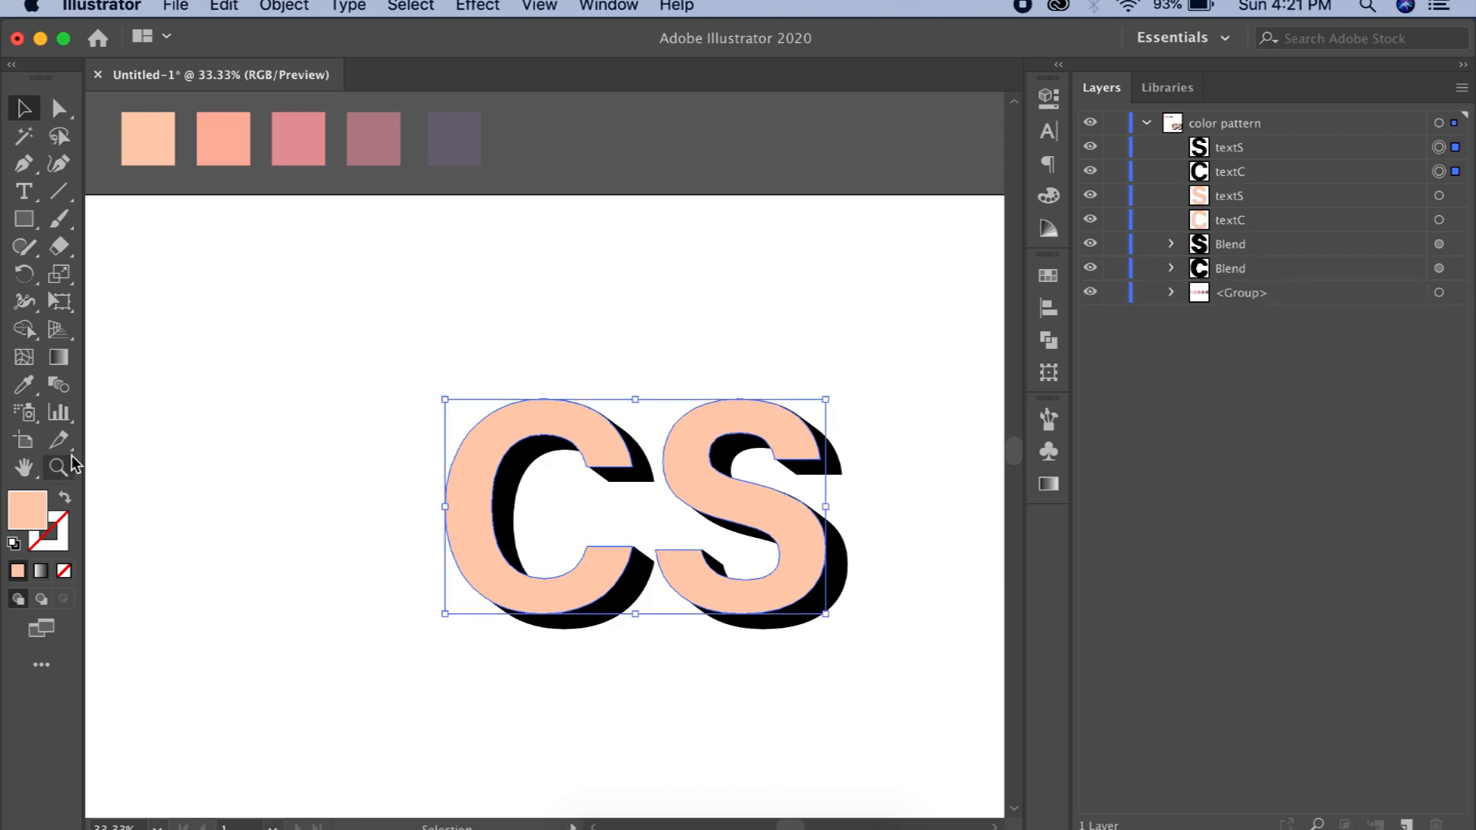
key("i")
left_click(224, 148)
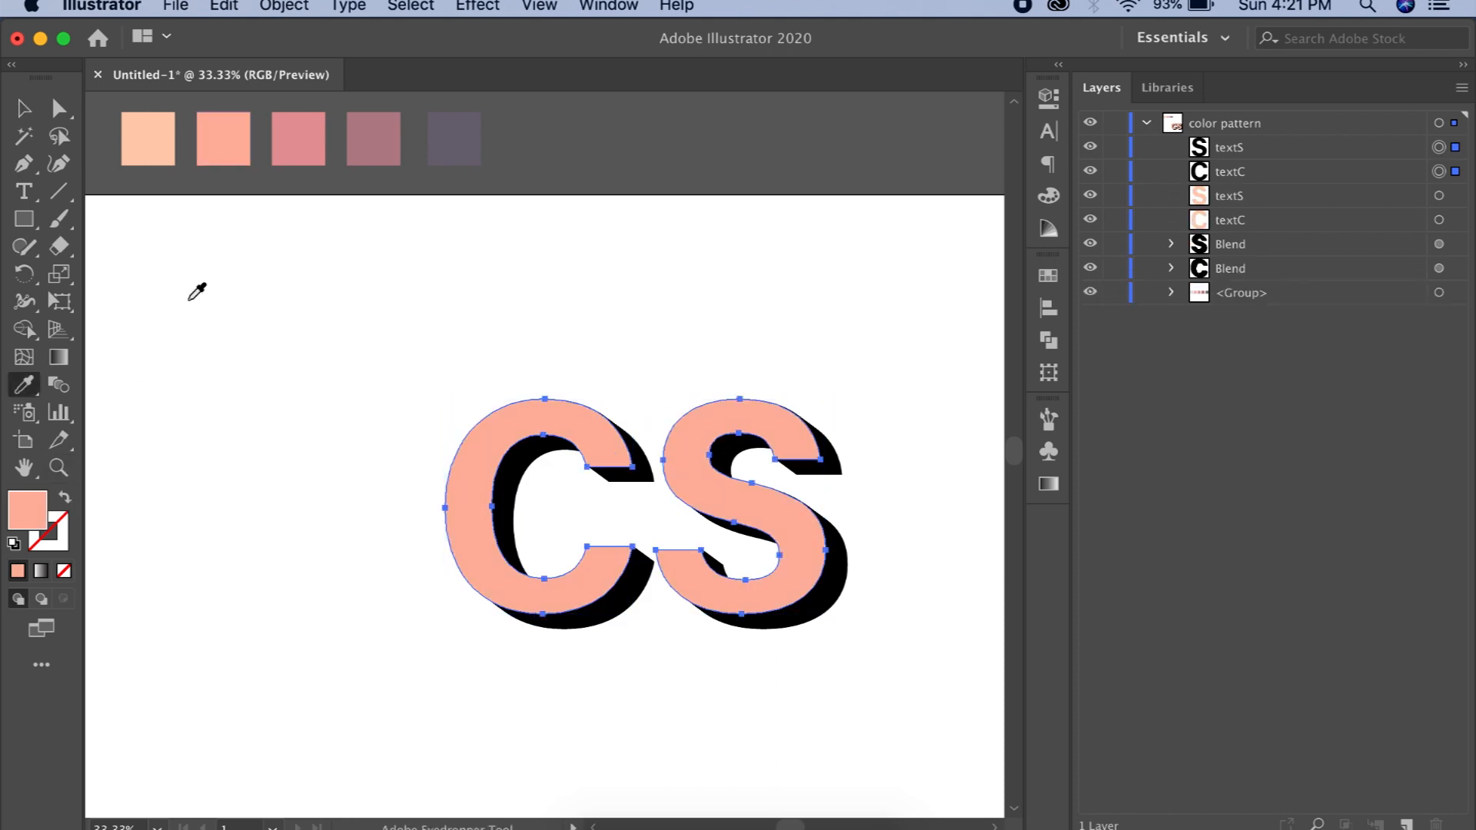
- Swap the copies' fill color to the stroke, leaving no fill, and set the stroke weight to 10
left_click(66, 501)
left_click(1048, 97)
left_click(857, 376)
type("10")
key("Return")
left_click(1014, 90)
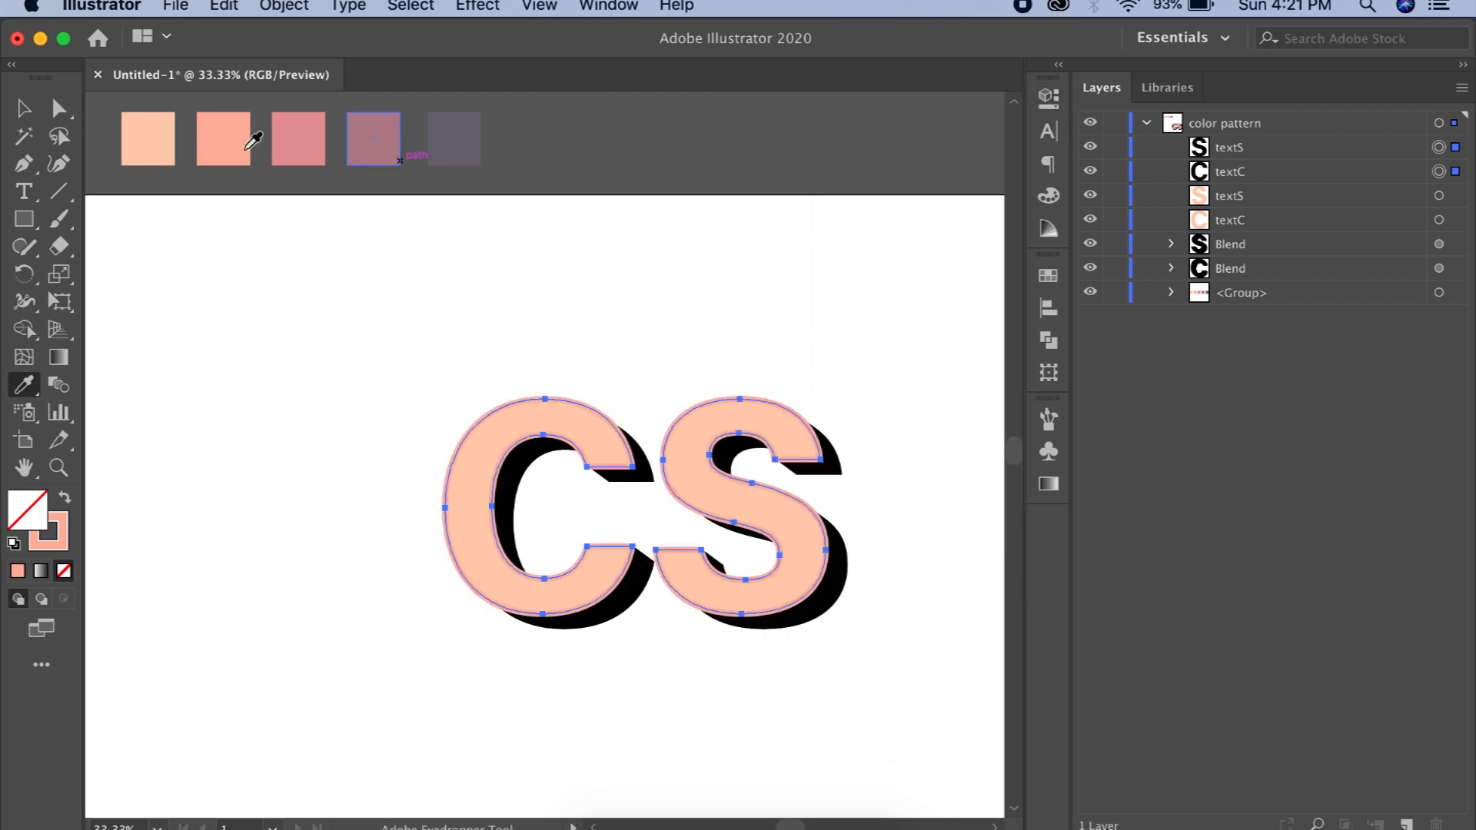
left_click(23, 110)
left_click(271, 329)
- Rename the stroked letter copies outlineC and outlineS
scroll(362, 432, "right", 3)
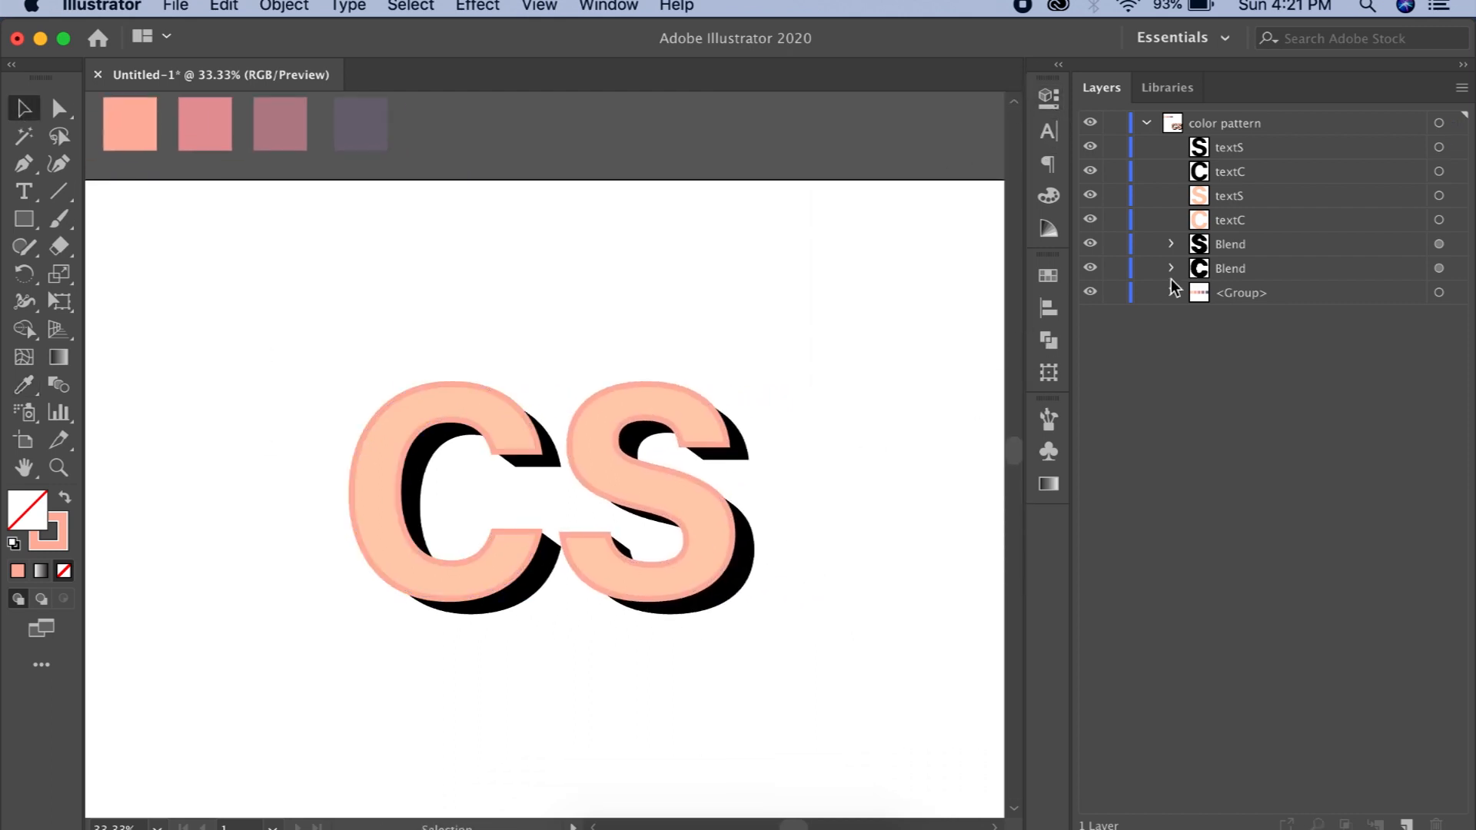
double_click(1239, 175)
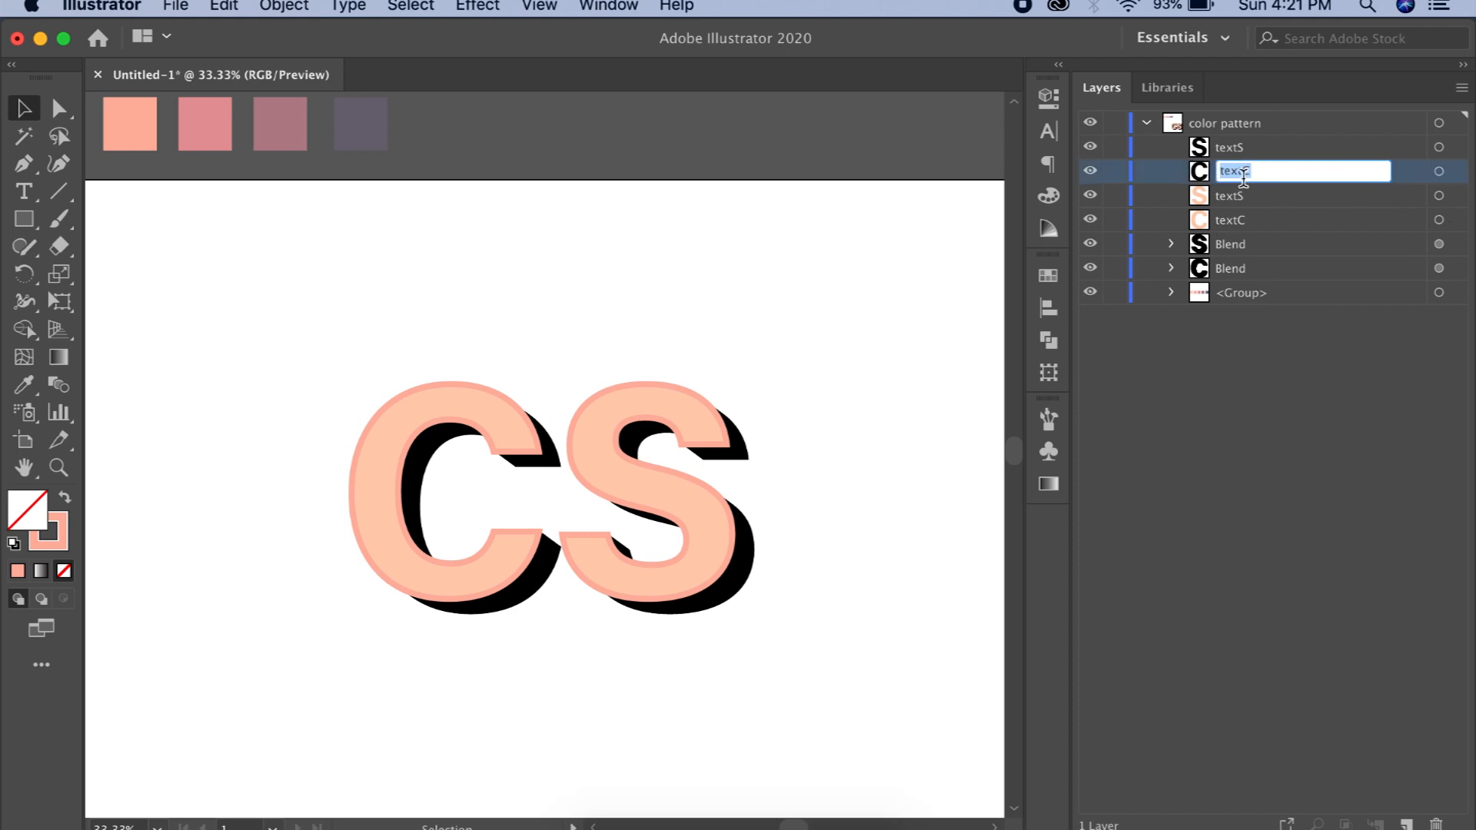
type("Cout")
double_click(1229, 147)
left_click(1233, 146)
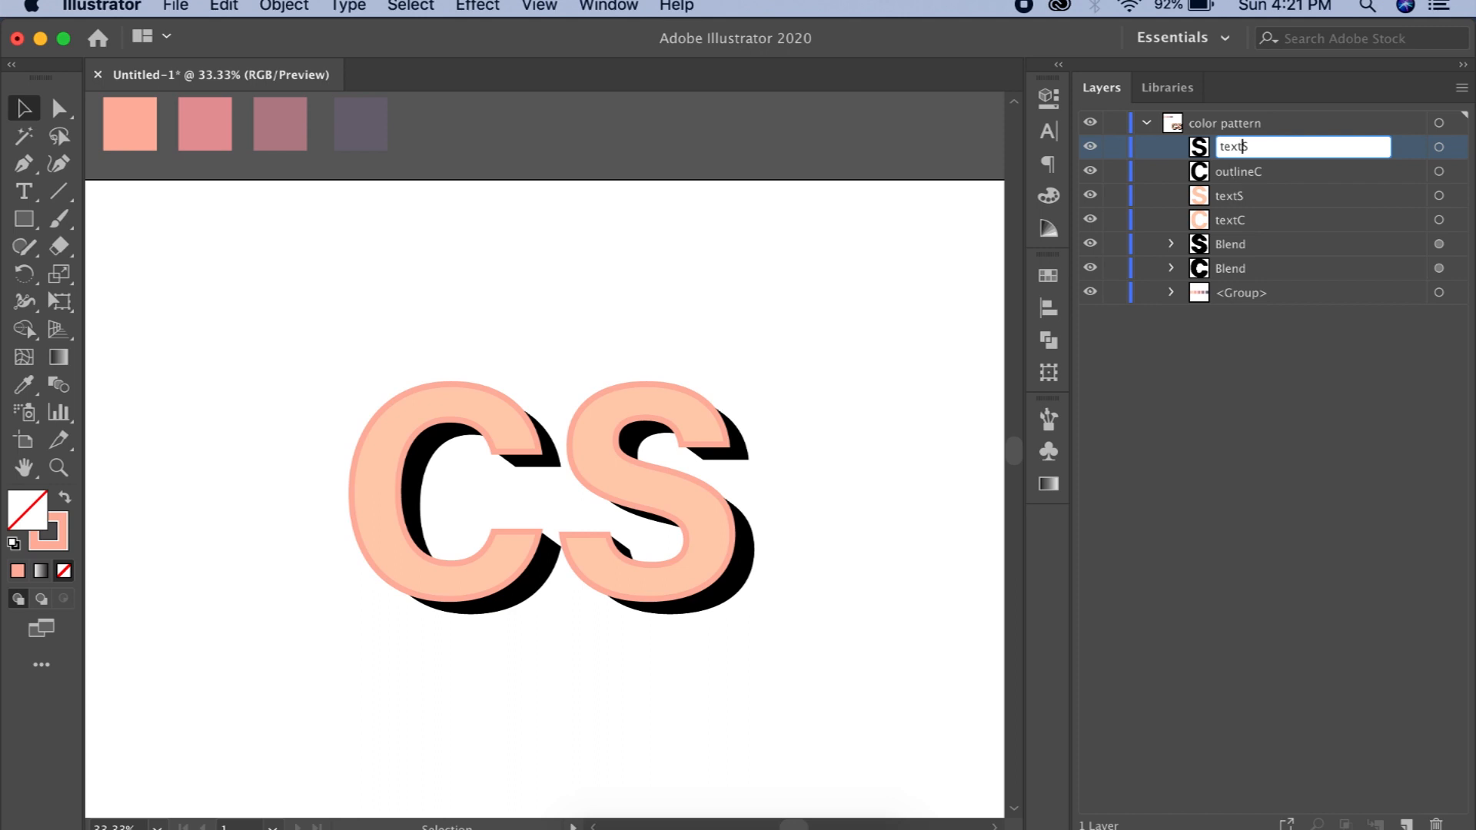
type("outline")
left_click(1188, 422)
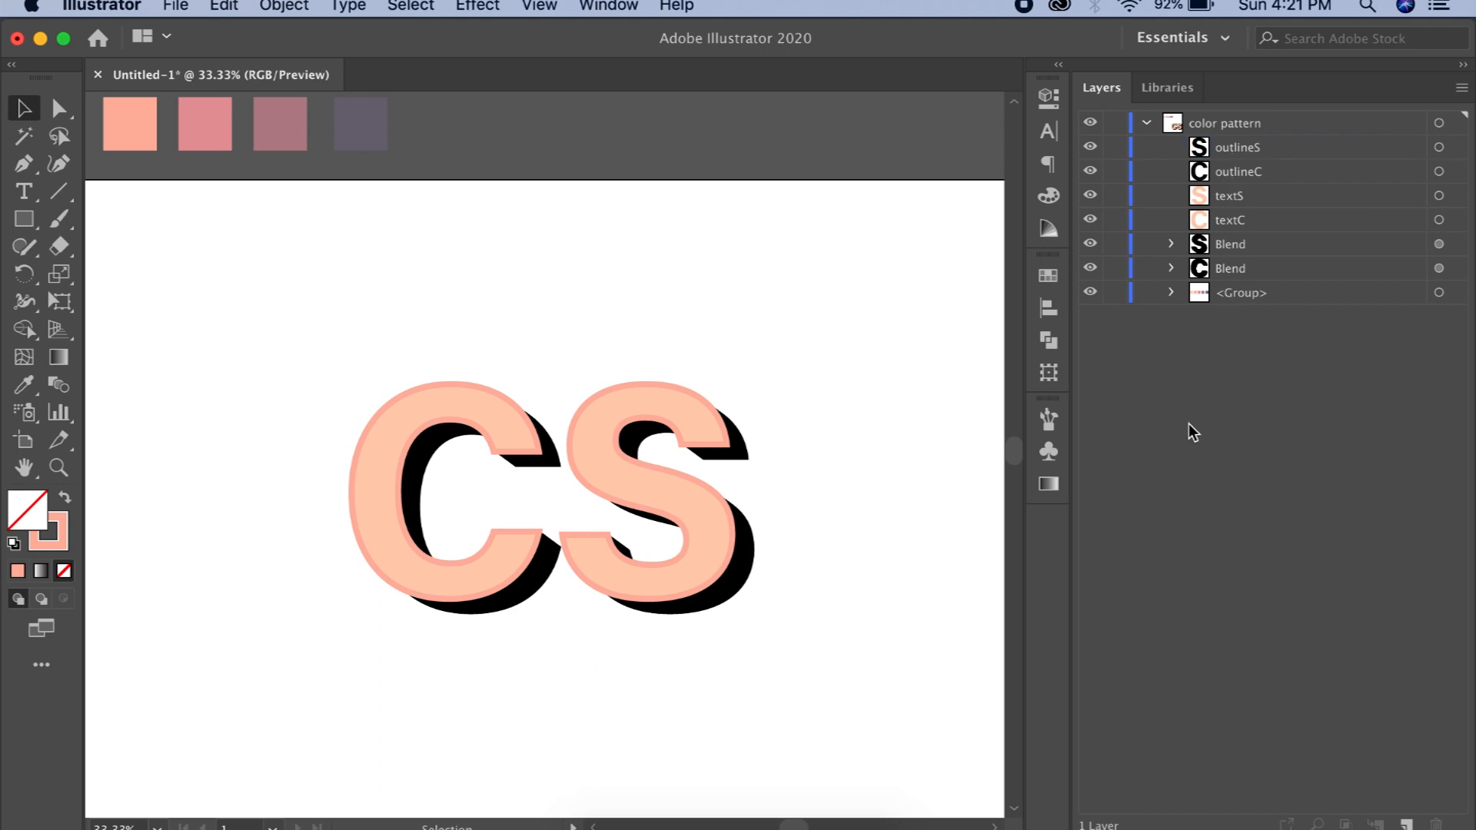
- Duplicate the filled textS and textC in front and move the copies to the lower-right area of the artboard
left_click(1439, 196)
left_click(1438, 220, "shift")
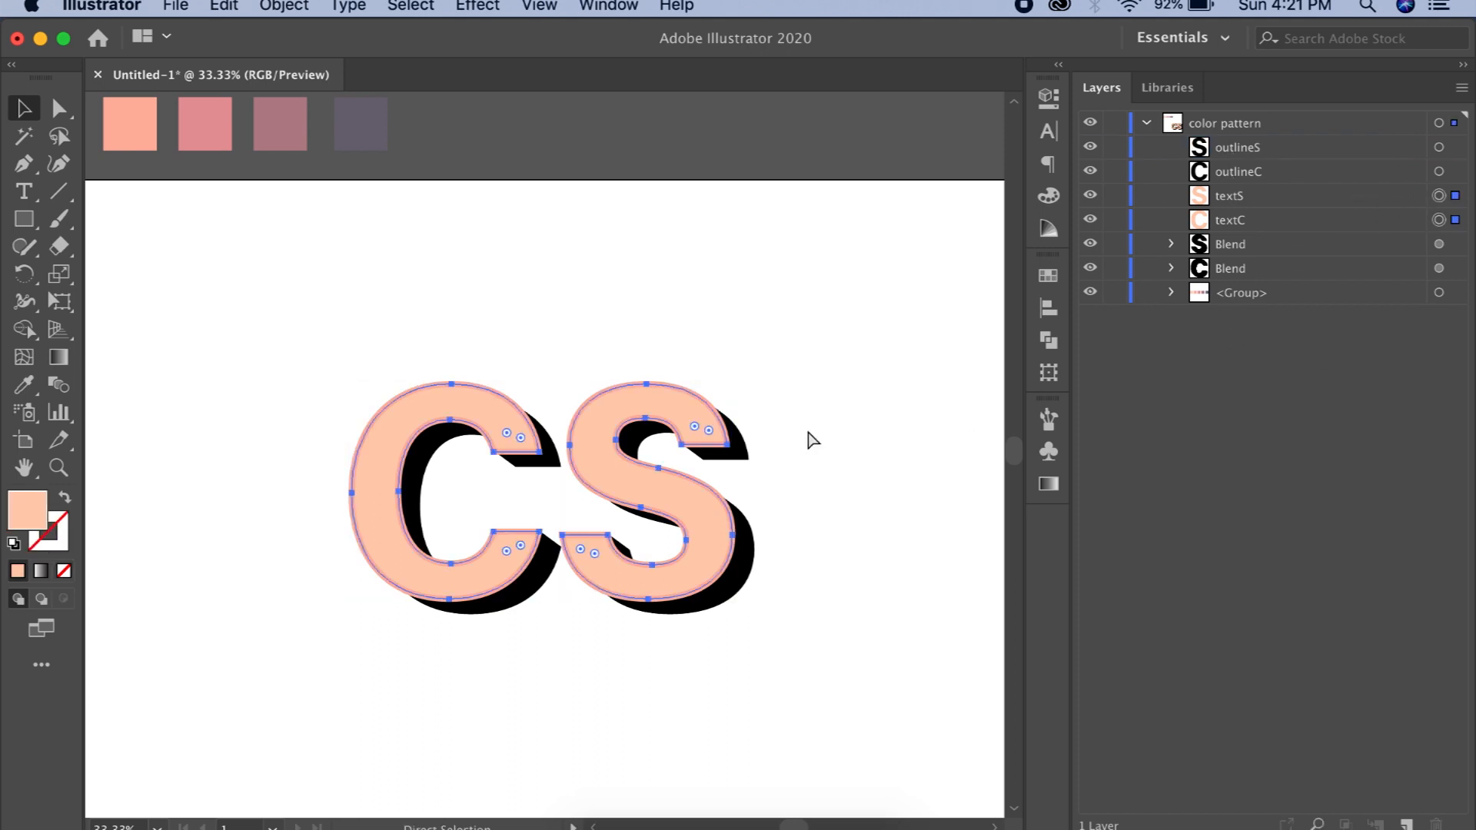
key("super+c")
key("super+f")
scroll(616, 468, "down", 3)
scroll(615, 468, "right", 3)
left_click_drag(533, 382, 905, 520)
scroll(631, 367, "right", 3)
scroll(630, 367, "down", 1)
left_click_drag(717, 440, 721, 462)
left_click(721, 339)
- Duplicate the moved-aside C and S with a slight offset down and to the right
left_click(725, 437)
left_click(617, 434, "shift")
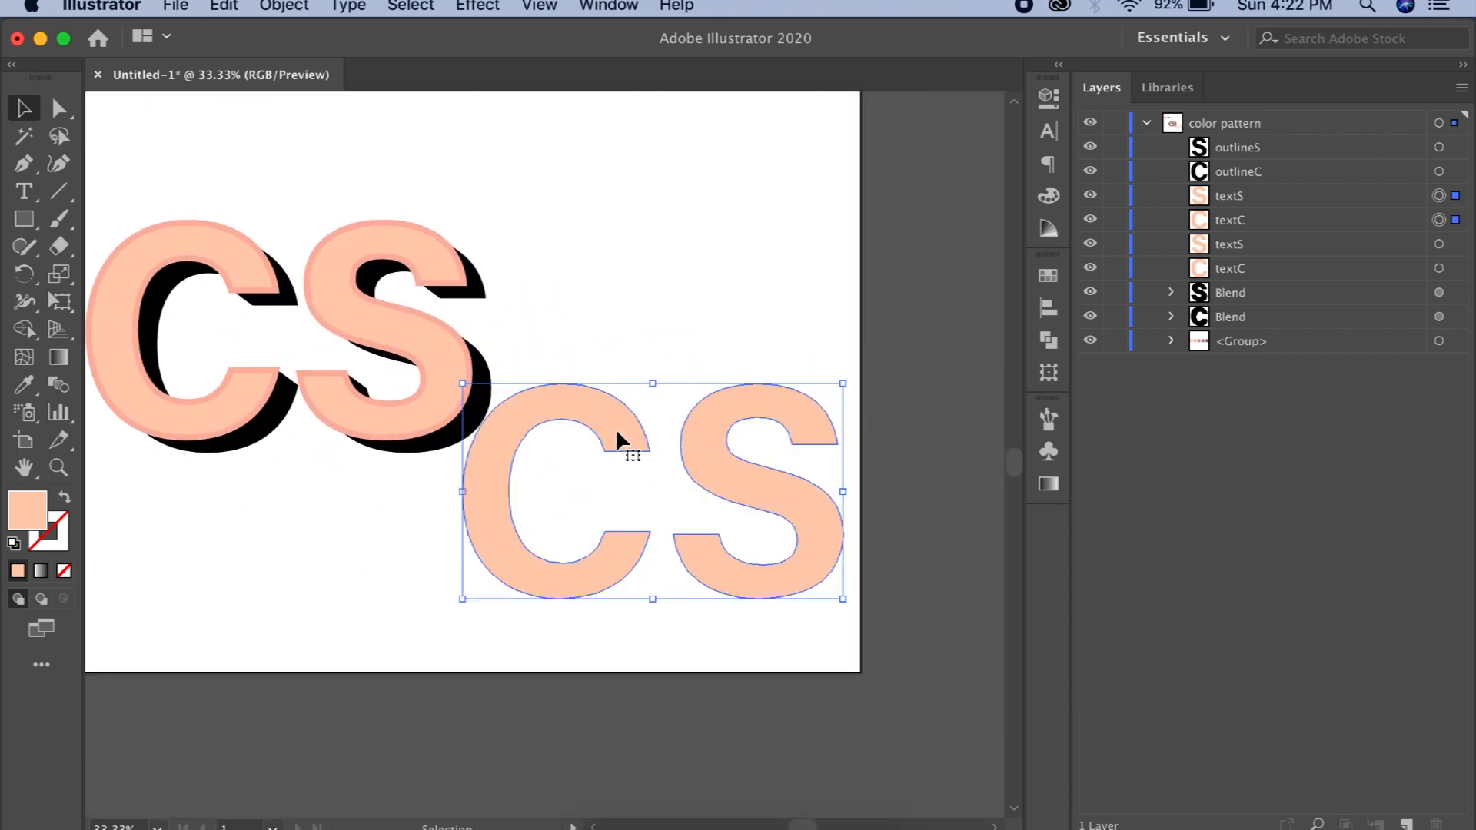
left_click_drag(617, 434, 641, 447, "alt")
key("super+z")
left_click(716, 380)
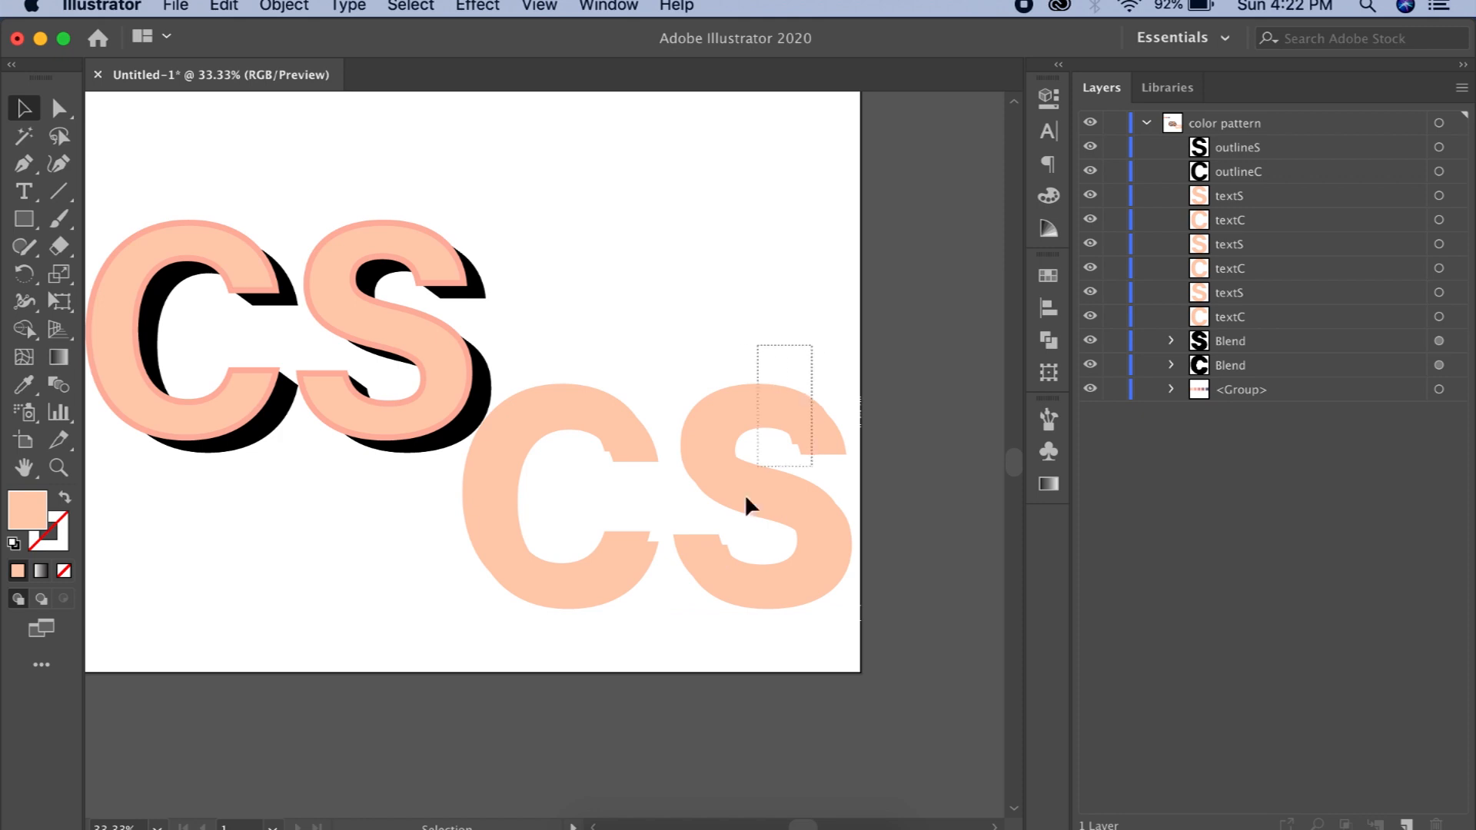
- Subtract the offset front S from the S behind it using Minus Front
left_click_drag(744, 493, 744, 496)
left_click(1048, 306)
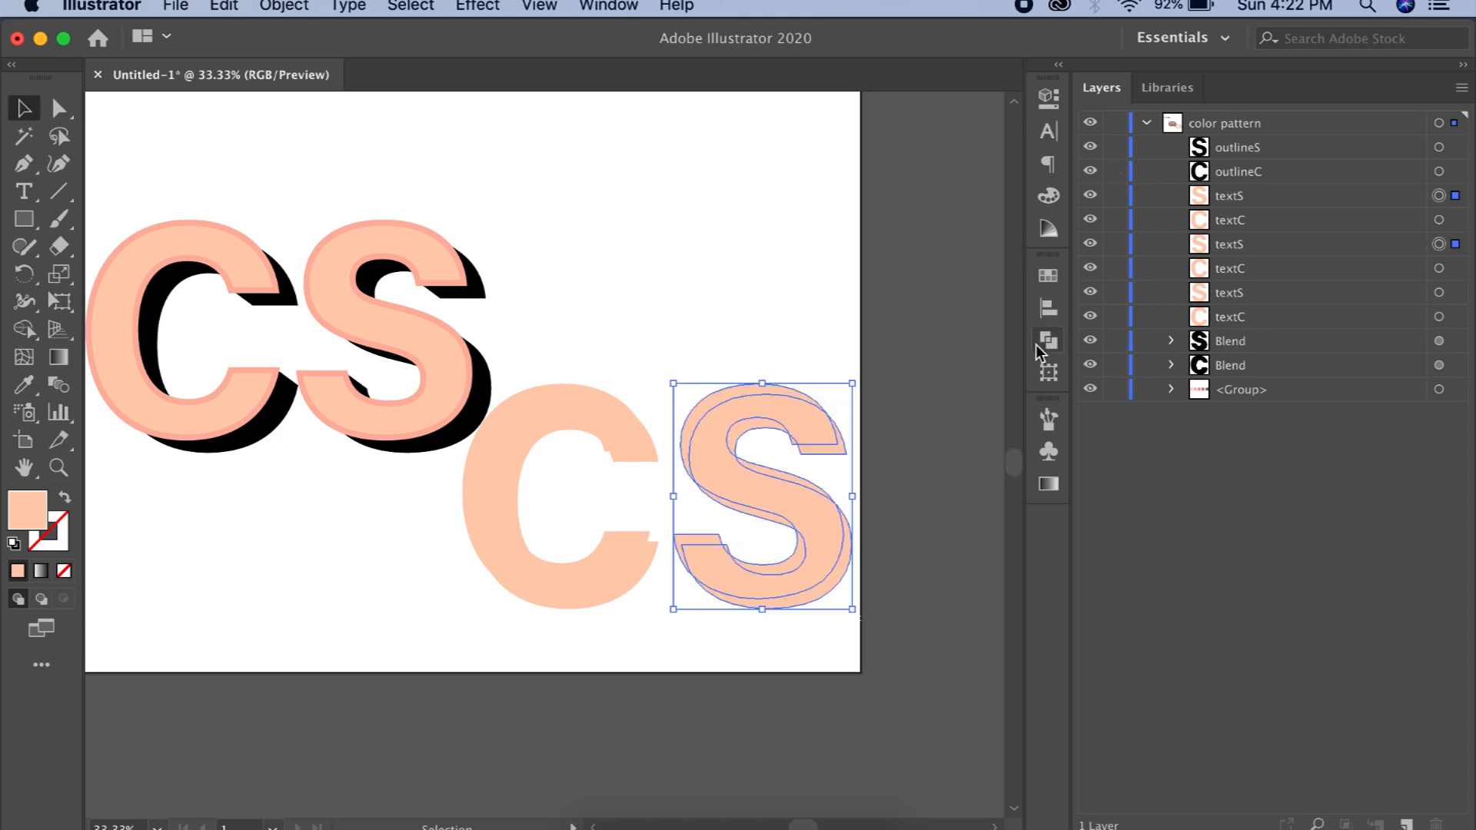
left_click(1048, 339)
left_click(810, 326)
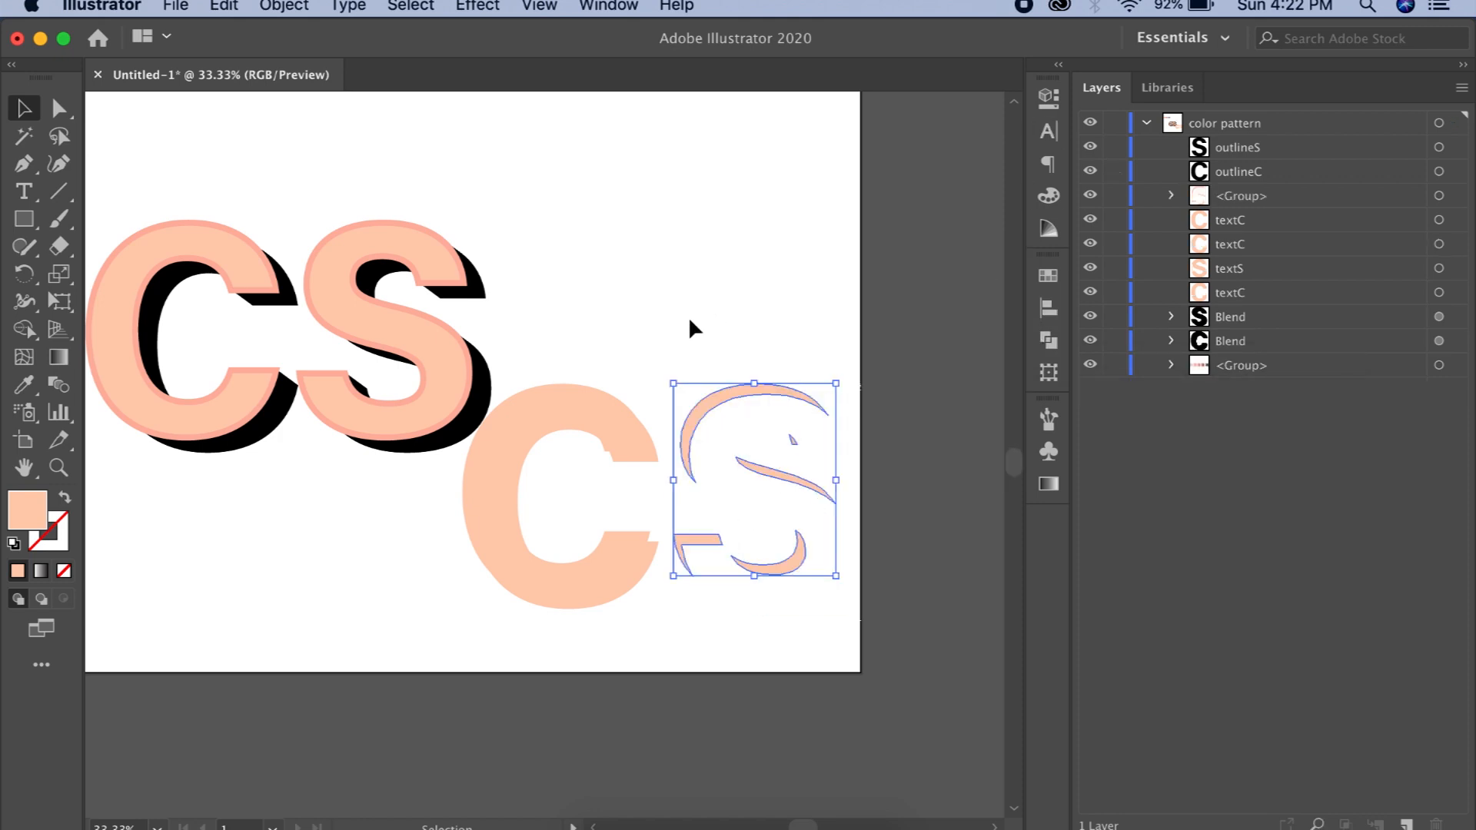
- Subtract the offset front C from the C behind it using Minus Front
left_click(583, 410)
left_click(601, 354)
left_click_drag(601, 350, 569, 430)
left_click(1048, 339)
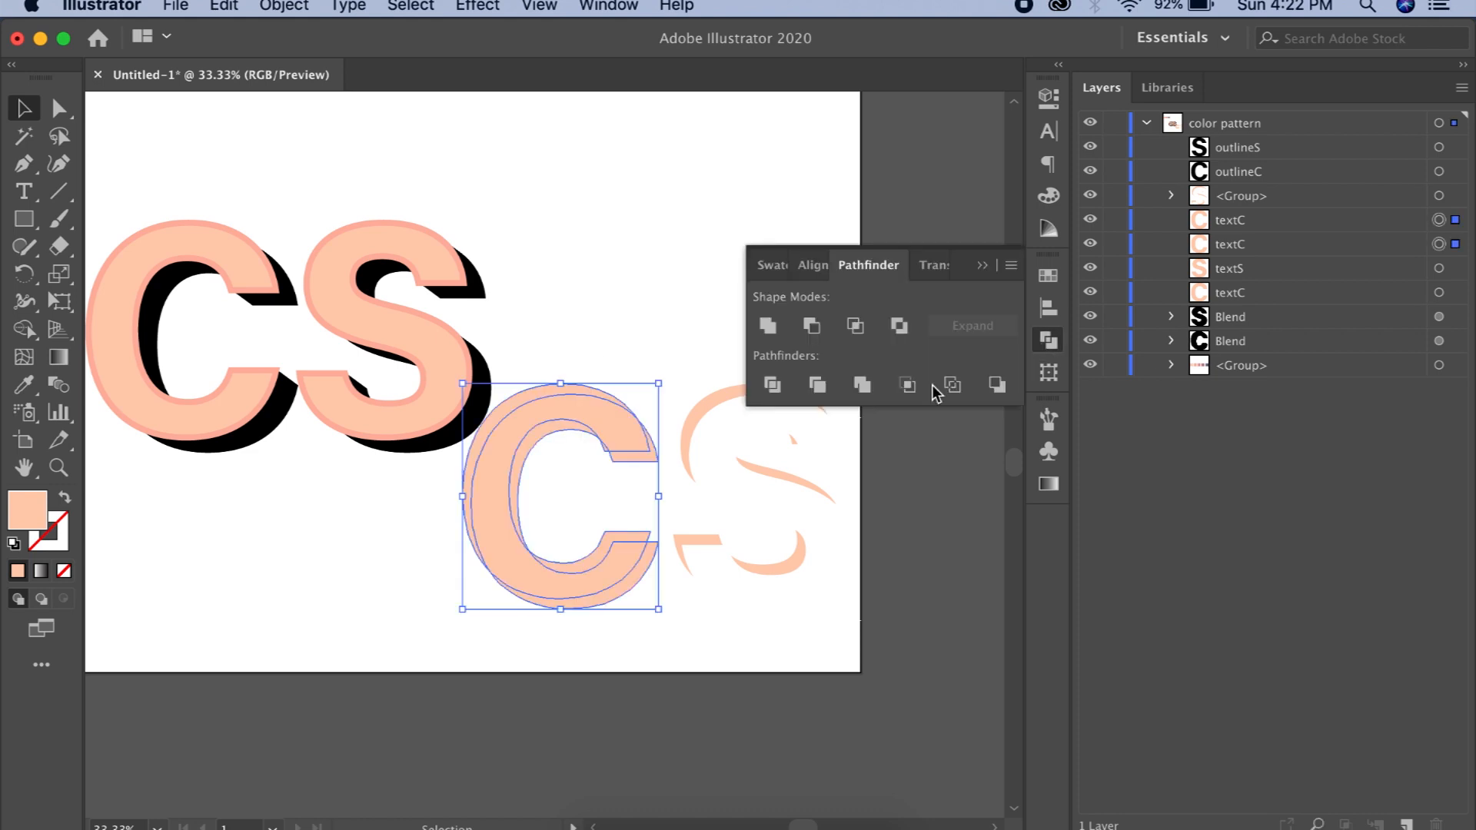
left_click(811, 326)
left_click(983, 265)
- Move the cut-out C and S slivers back onto the main lettering, matching its upper-left edges
left_click_drag(835, 351, 596, 493)
key("space")
left_click_drag(667, 292, 787, 366)
left_click_drag(727, 514, 358, 370)
left_click(448, 233)
left_click_drag(444, 204, 578, 304)
- Fill both sliver groups with the mauve of the fourth palette swatch
left_click(1452, 197)
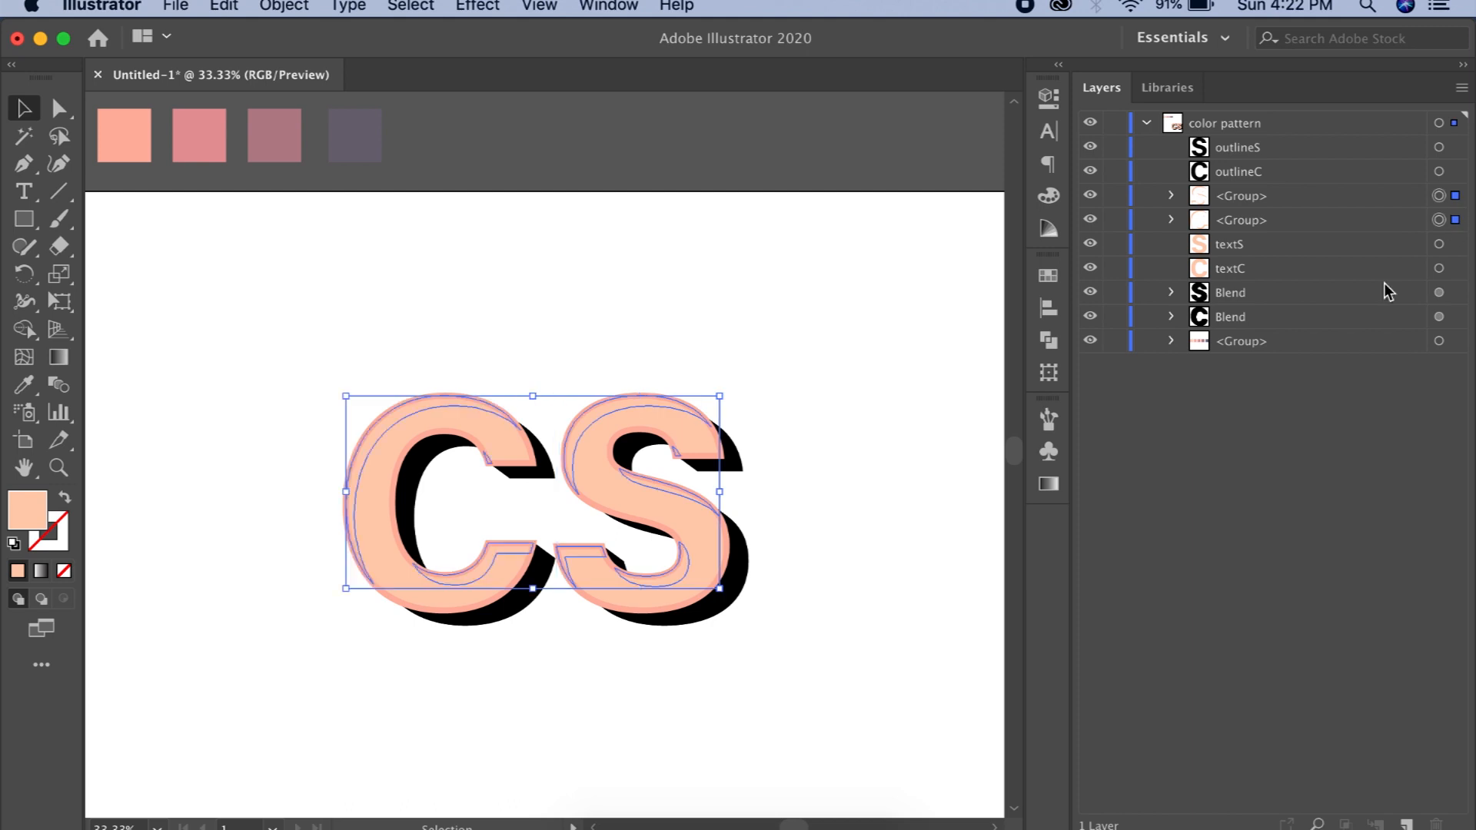
left_click(1453, 221, "shift")
left_click_drag(637, 380, 678, 425)
key("i")
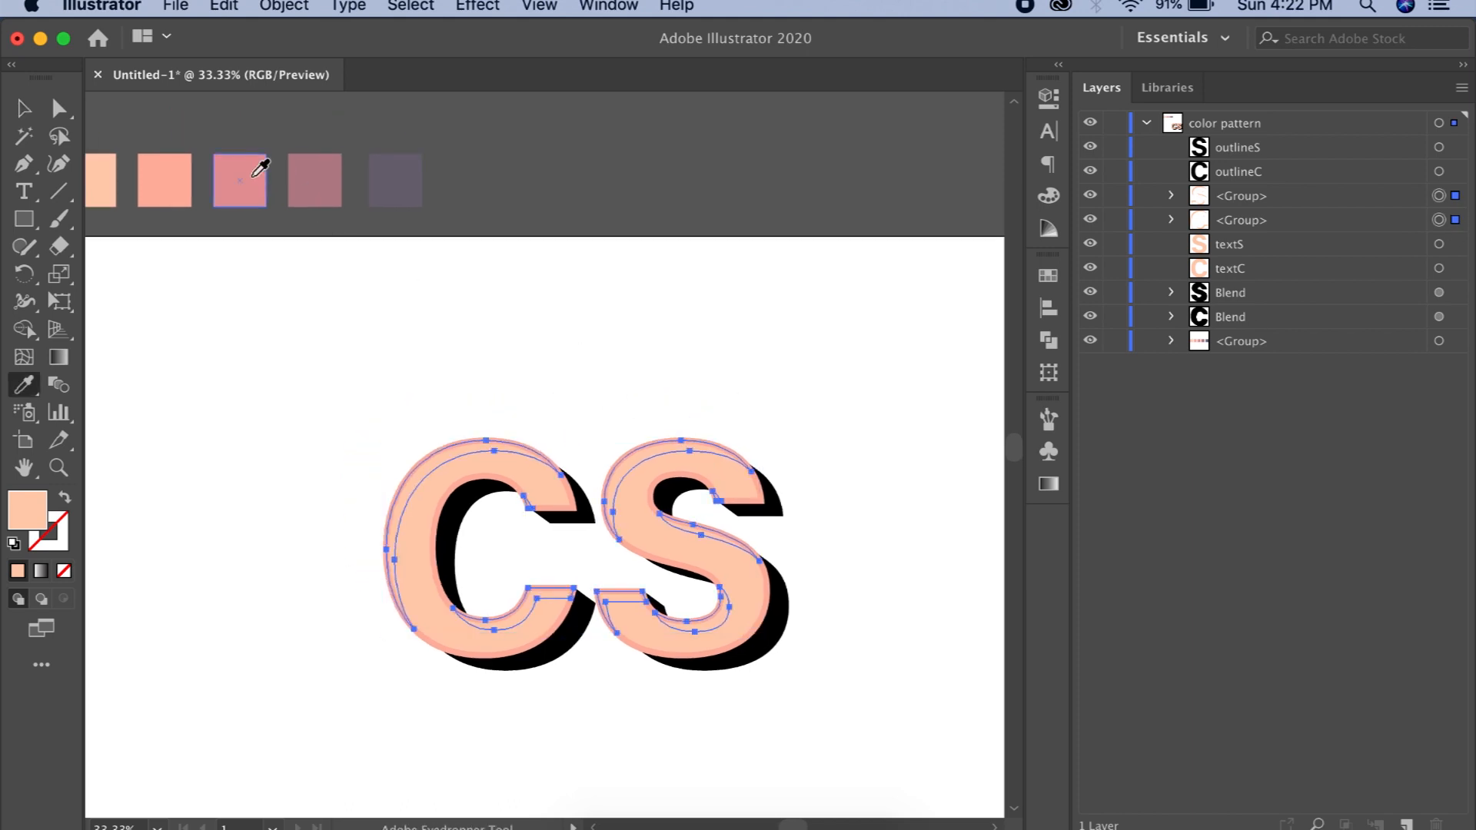
left_click(261, 167)
left_click(305, 173)
key("v")
left_click(249, 328)
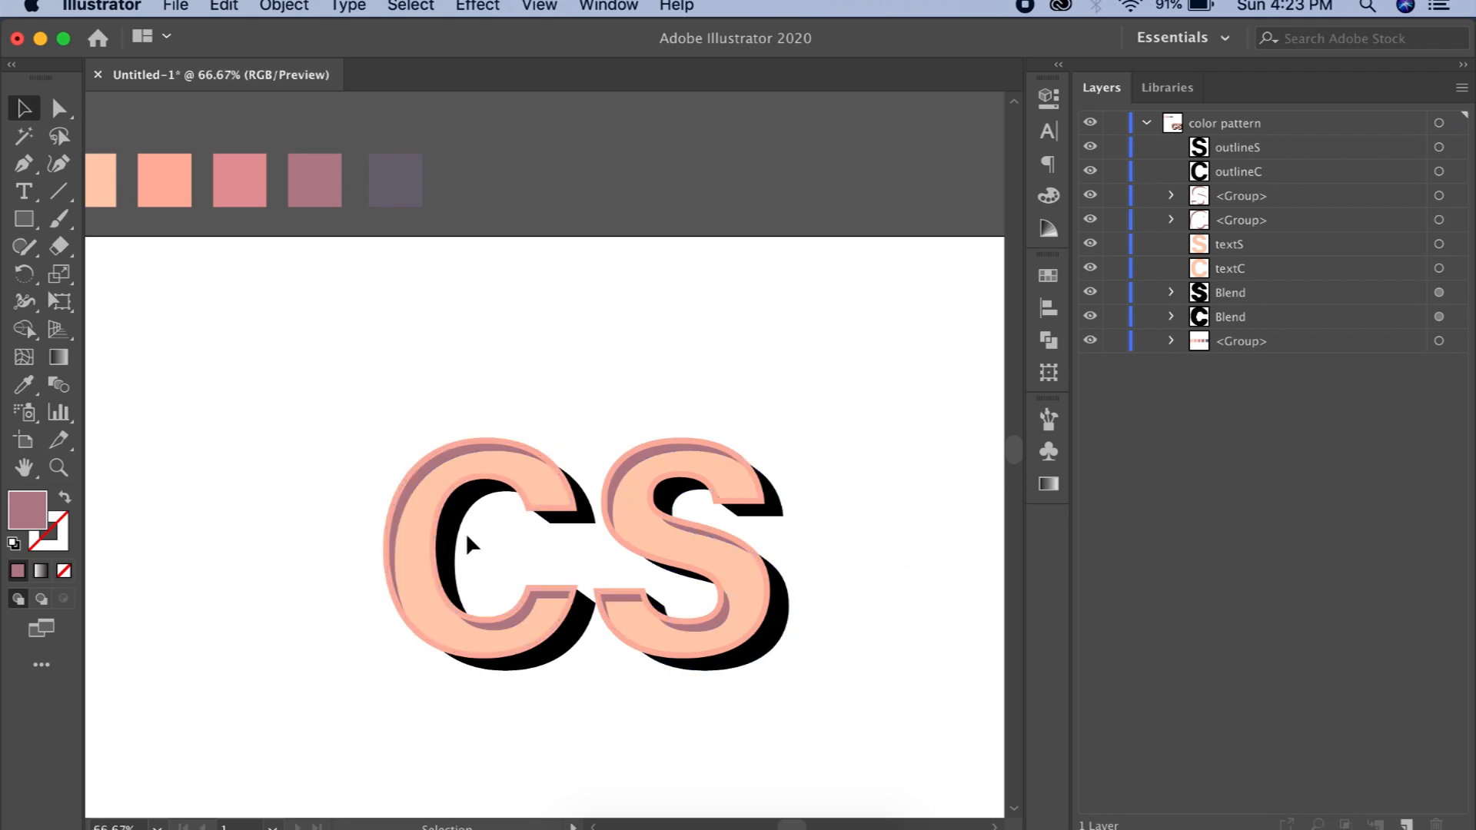
- Examine the mauve inner-shadow slivers along the edges of the C and the S at close range
scroll(466, 533, "up", 2)
left_click_drag(356, 587, 389, 501)
left_click(598, 611)
key("a")
scroll(508, 634, "up", 1)
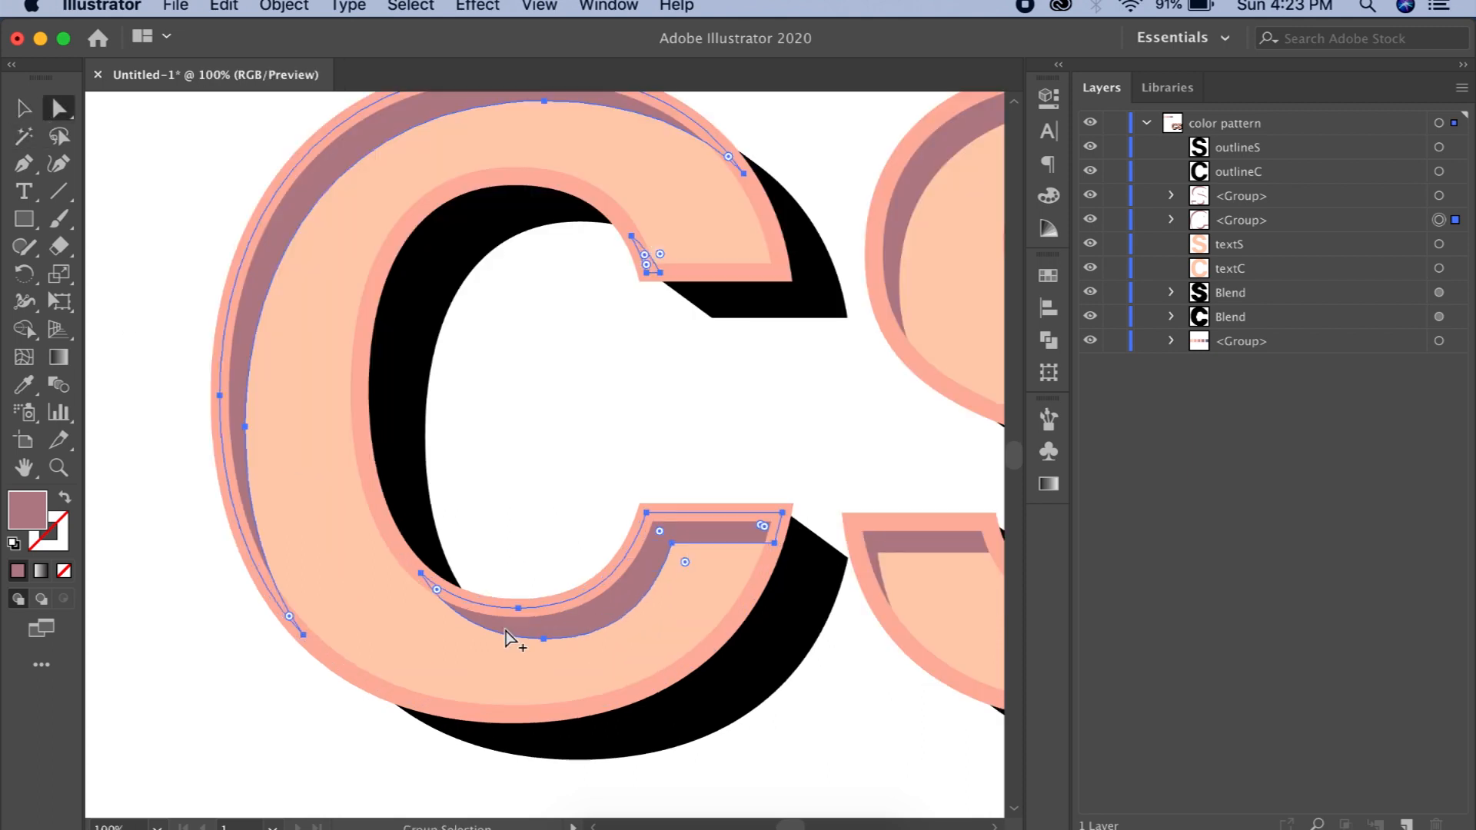
scroll(506, 632, "up", 1)
left_click_drag(529, 595, 605, 710)
left_click_drag(630, 455, 341, 579)
left_click_drag(881, 340, 356, 383)
left_click_drag(468, 435, 490, 462)
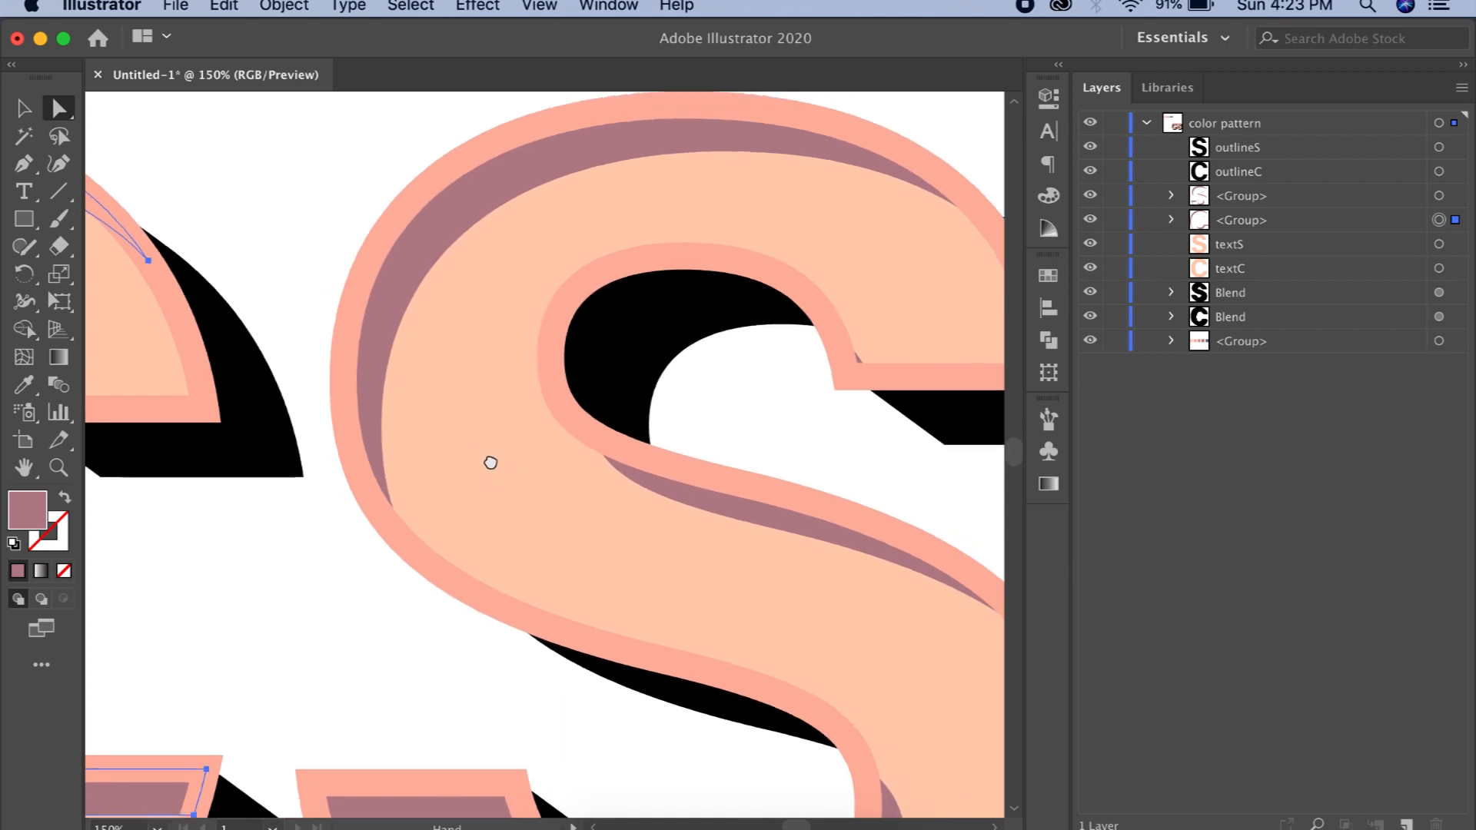
left_click(603, 471)
scroll(523, 496, "down", 1)
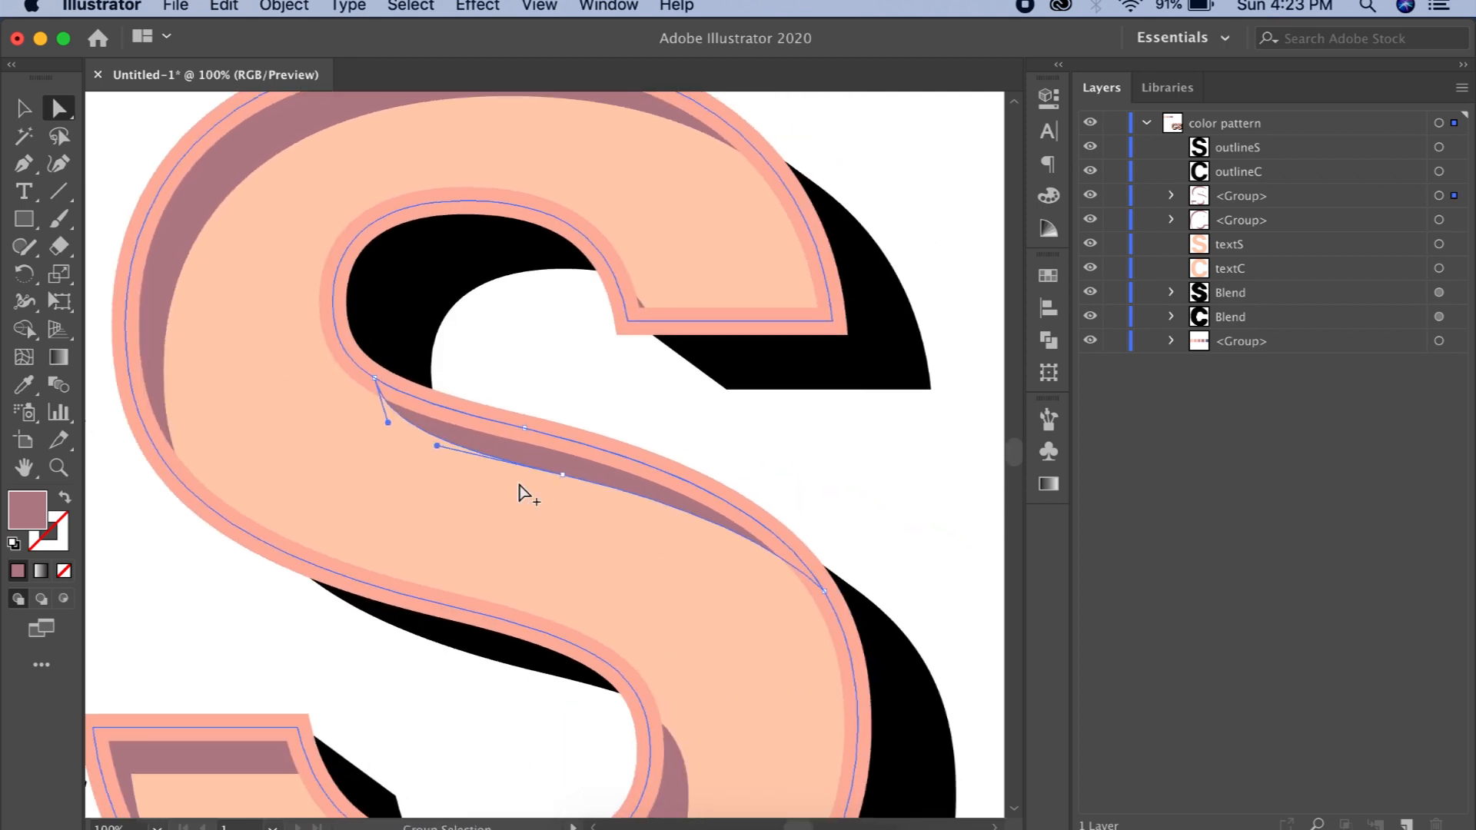
scroll(520, 492, "down", 1)
left_click(304, 252)
scroll(302, 250, "down", 2)
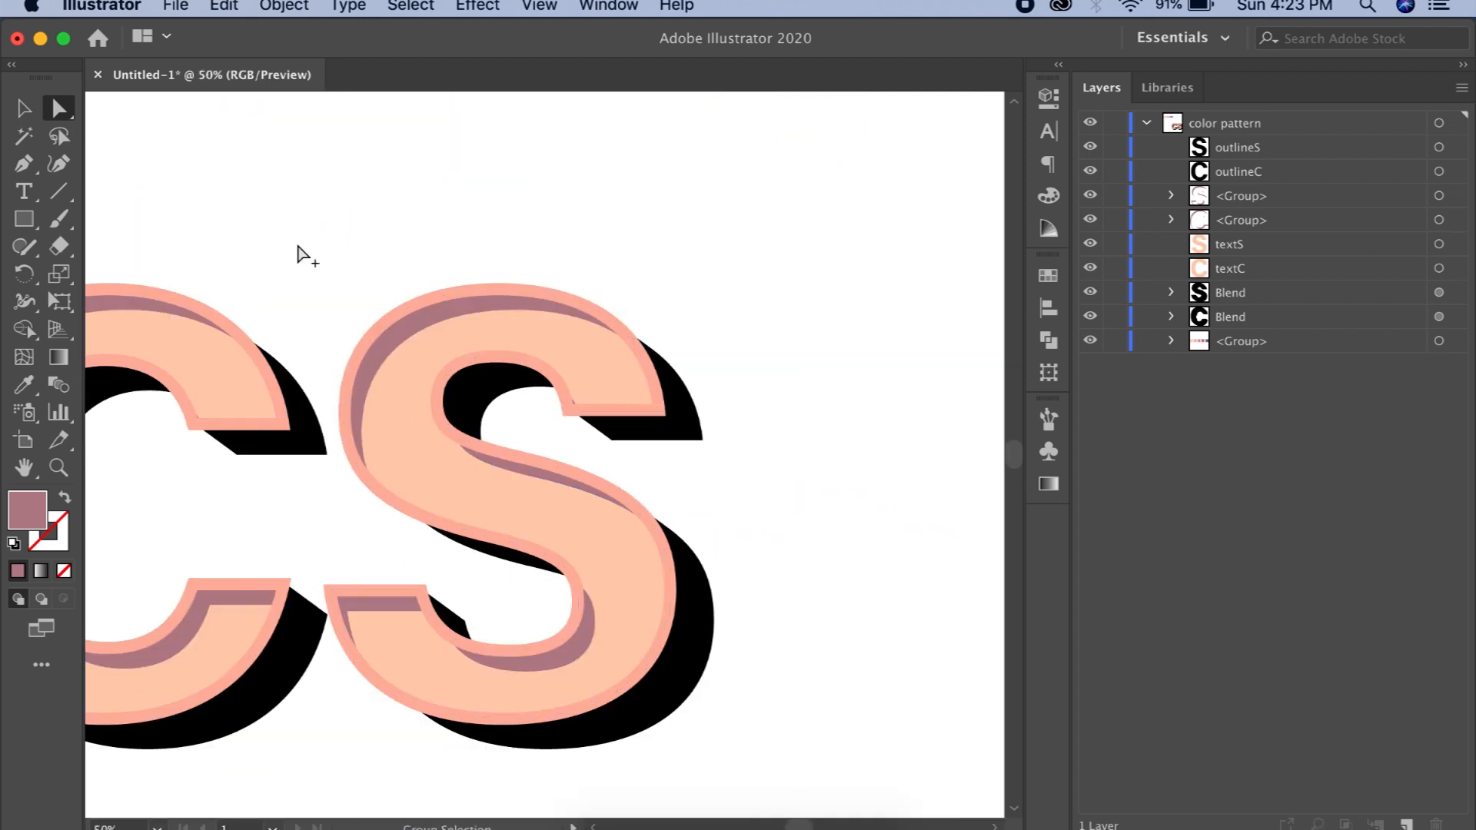
left_click_drag(314, 343, 507, 402)
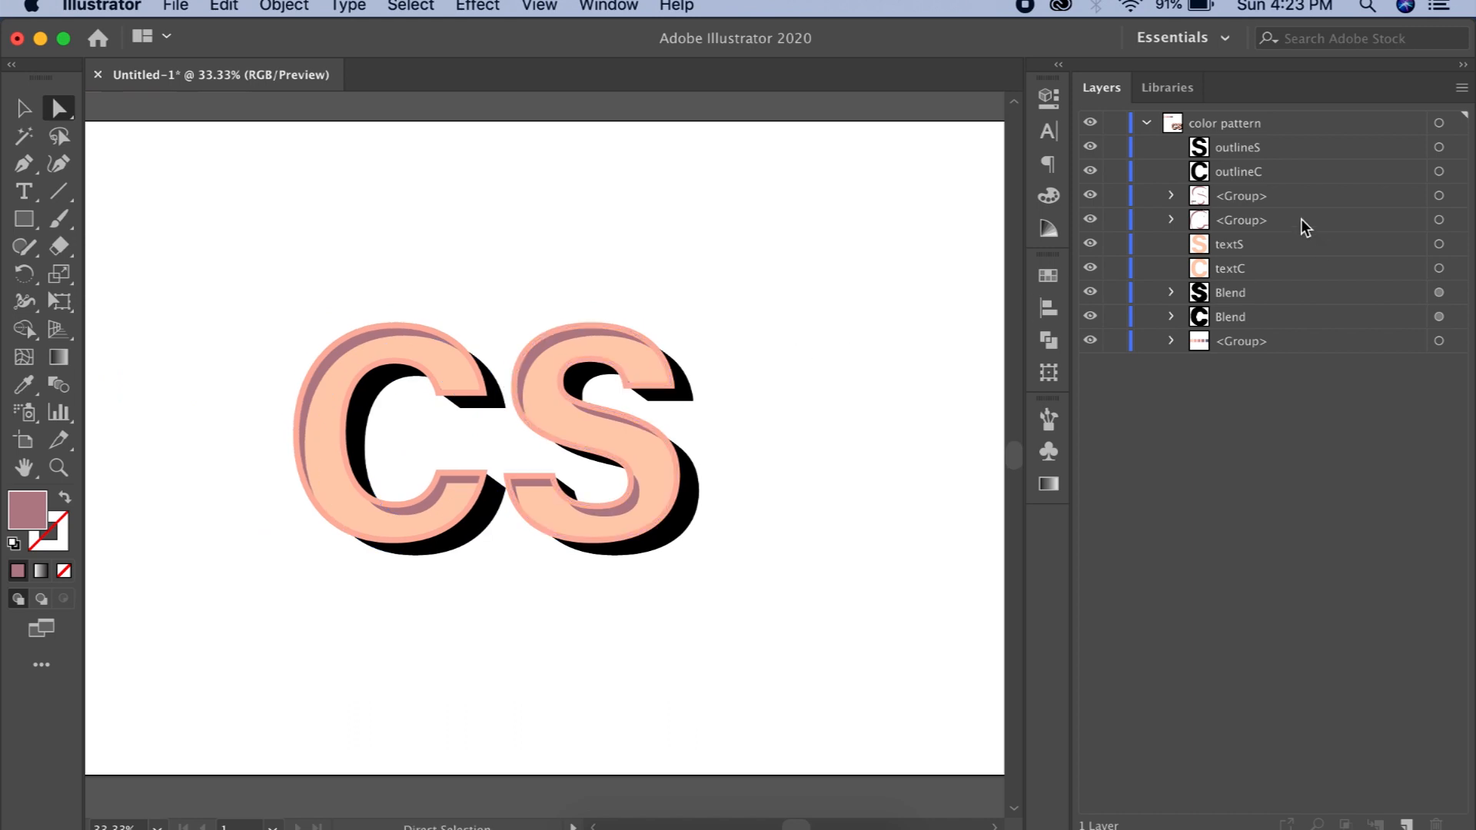
- Rename the S sliver group innershadowS and the C sliver group innershadowC
double_click(1272, 202)
type("innershadowS")
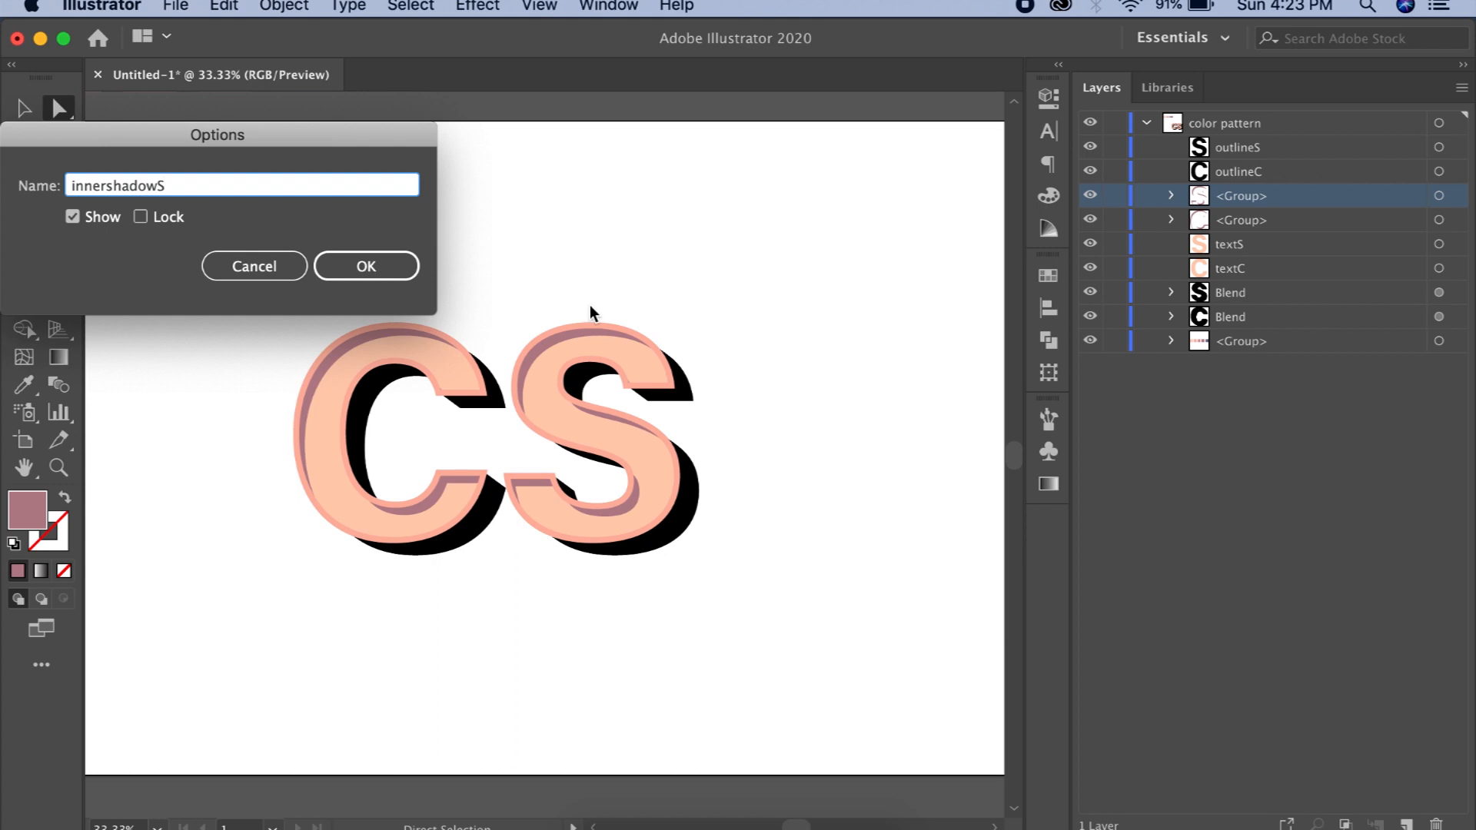
left_click(366, 266)
double_click(1233, 219)
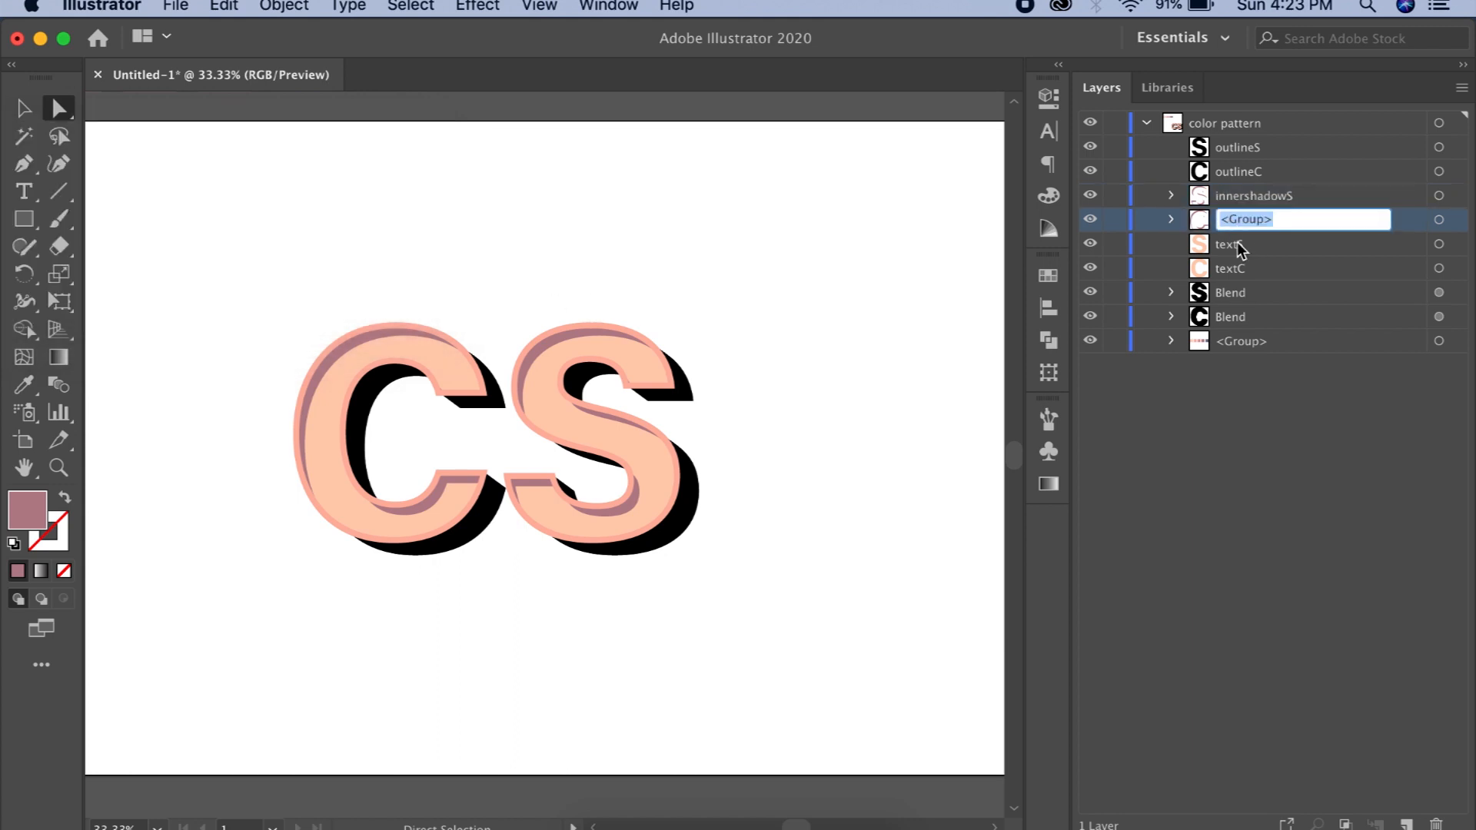
type("innershadowC")
left_click(1299, 444)
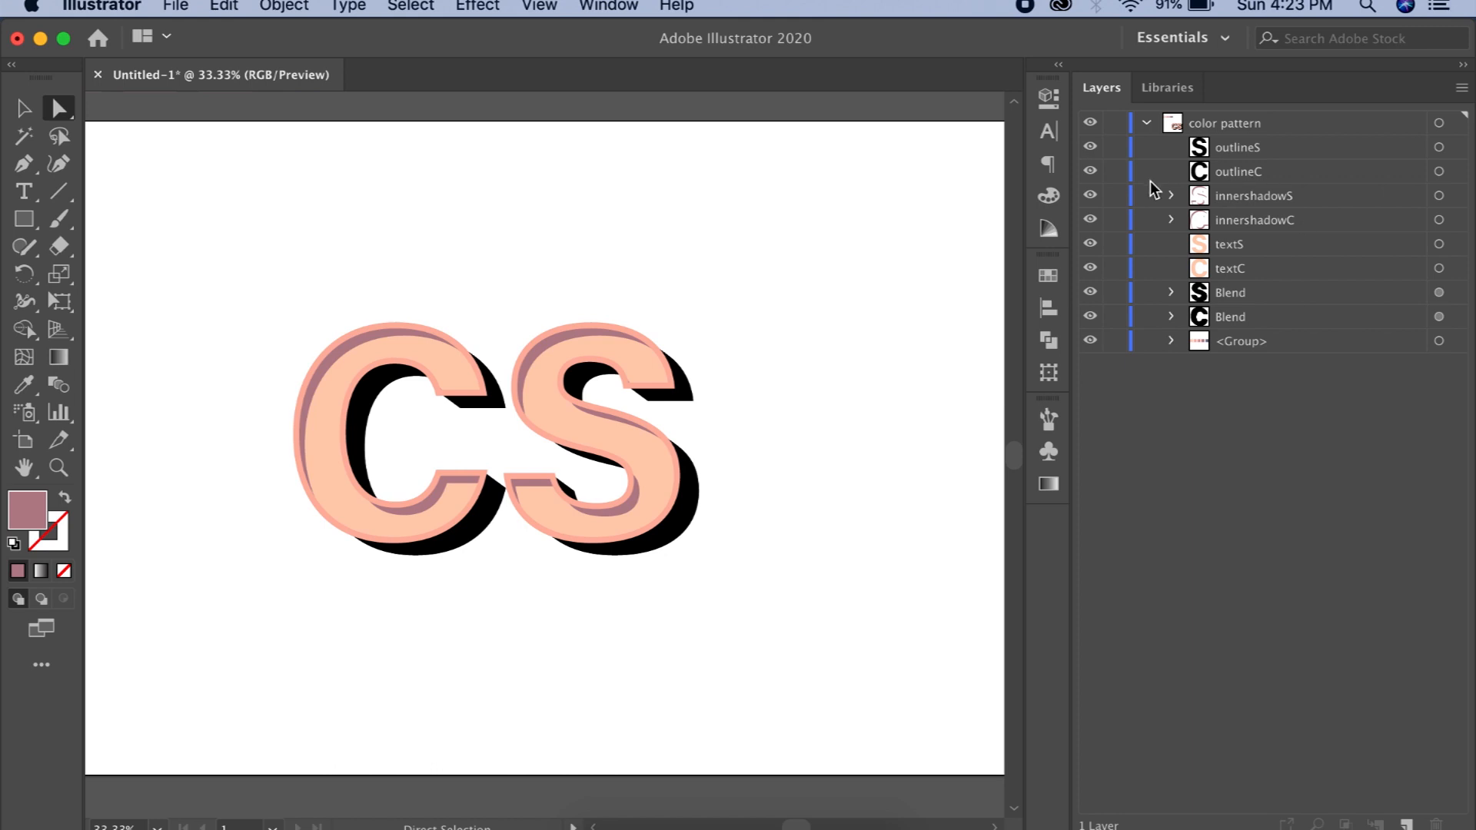
- Draw a rectangle covering the whole artboard and fill it with the purple-grey of the fifth palette swatch
left_click_drag(545, 372, 636, 436)
key("super+minus")
key("super+minus")
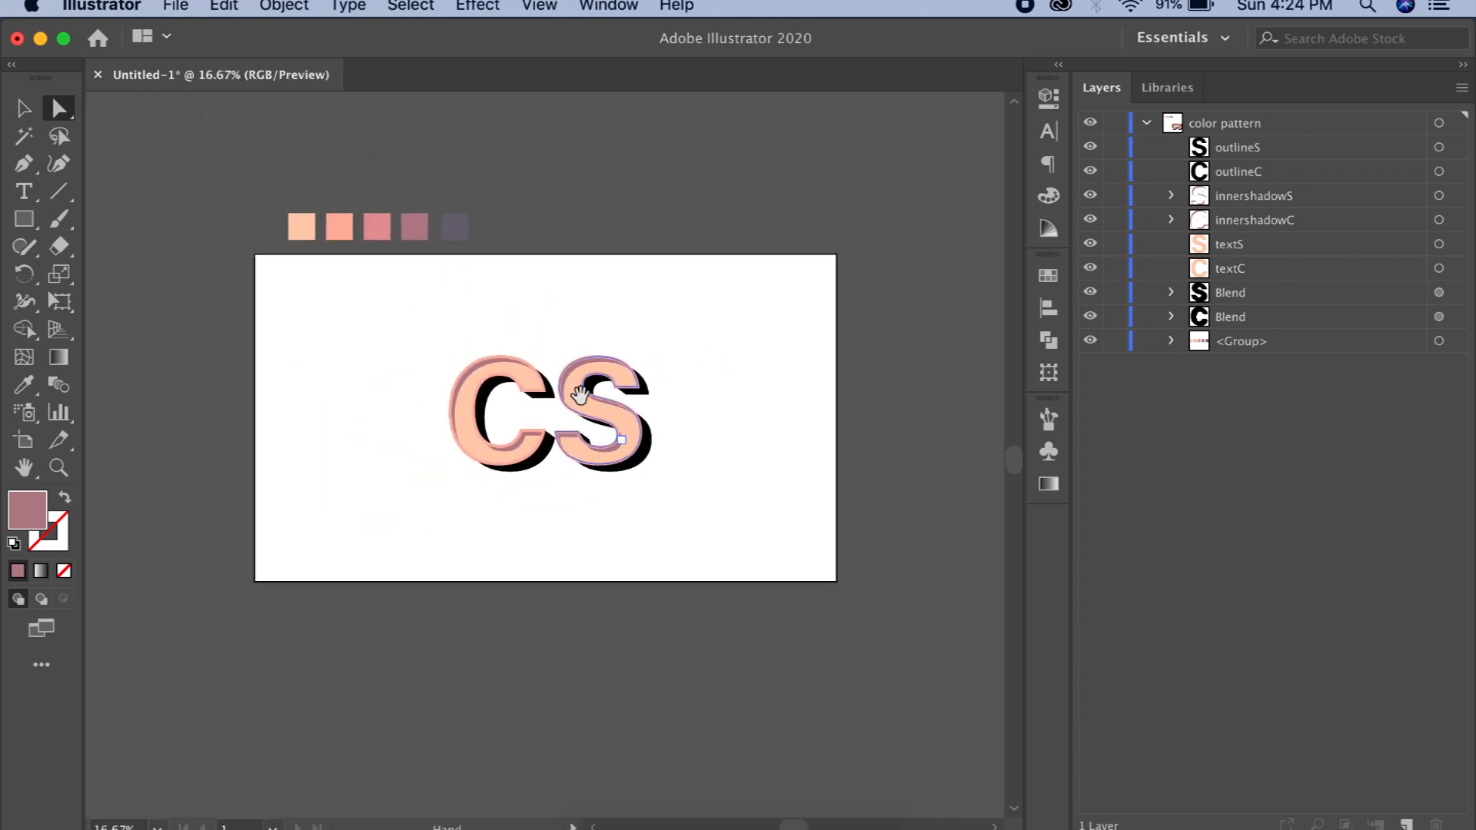
left_click(24, 220)
left_click_drag(256, 255, 835, 581)
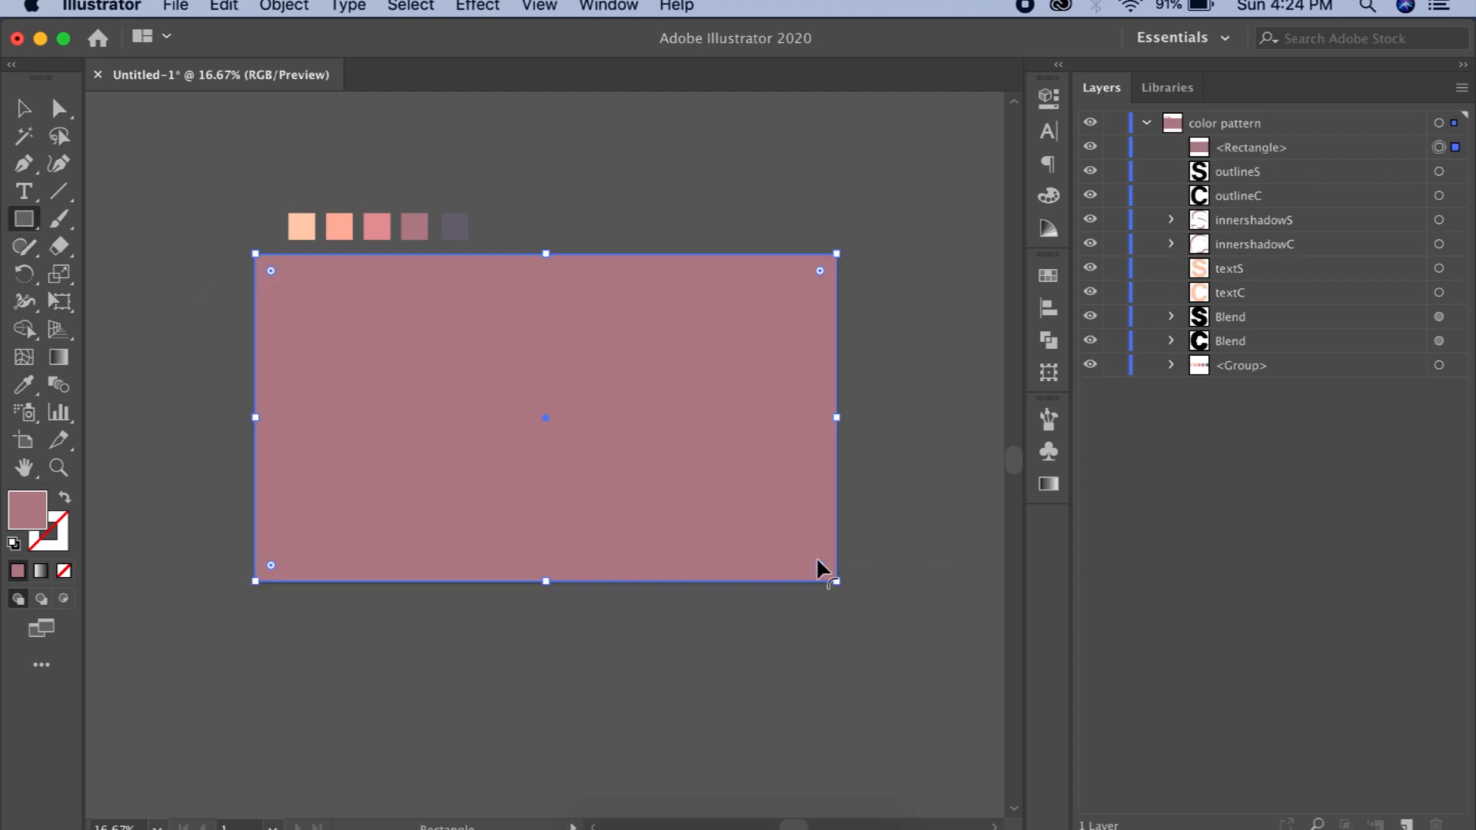
left_click(23, 114)
key("i")
left_click(454, 226)
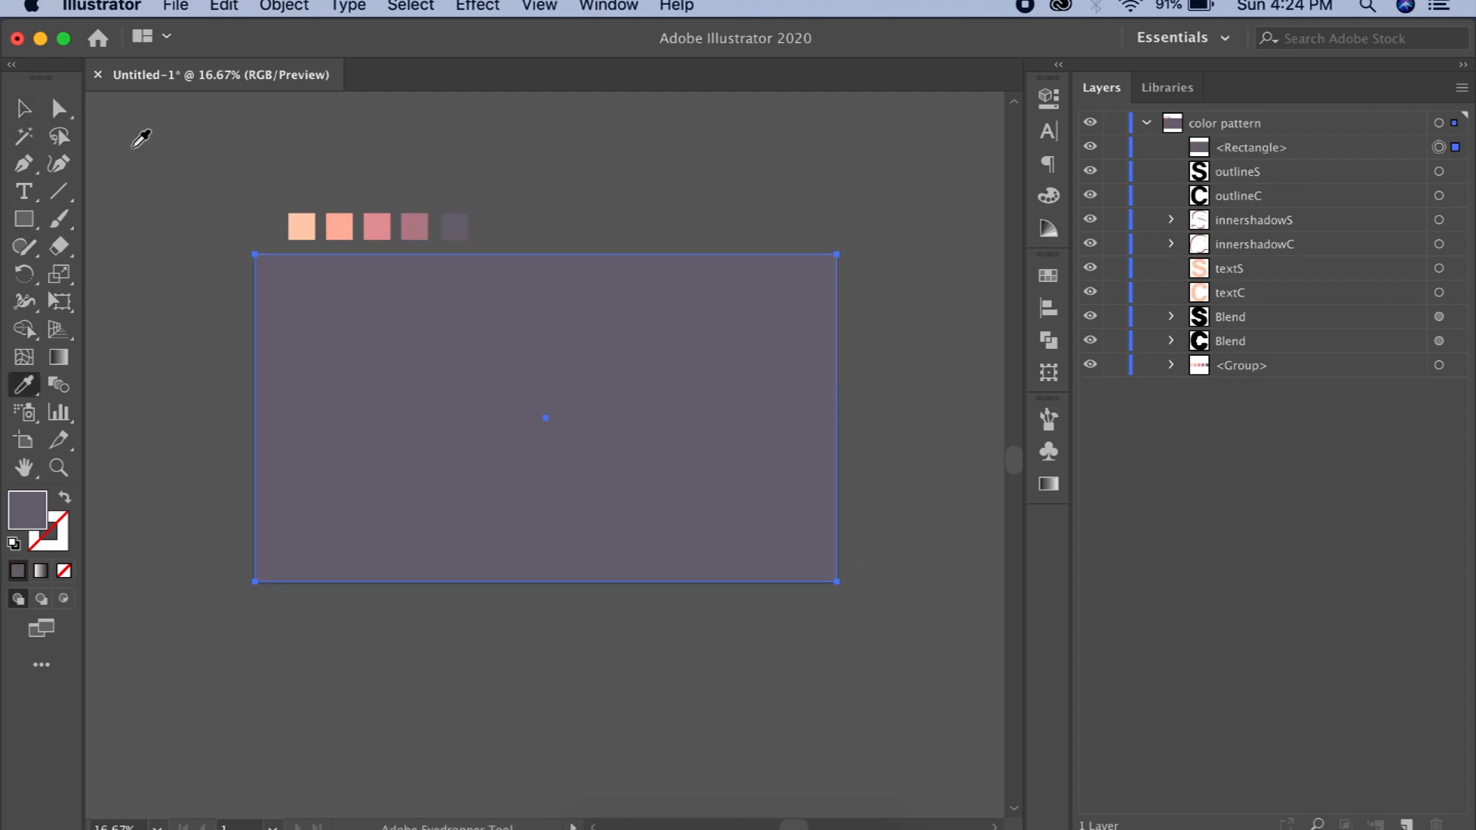
- Move the artboard-sized rectangle below both blends in the stacking order and name it background
key("v")
left_click_drag(1253, 147, 1259, 355)
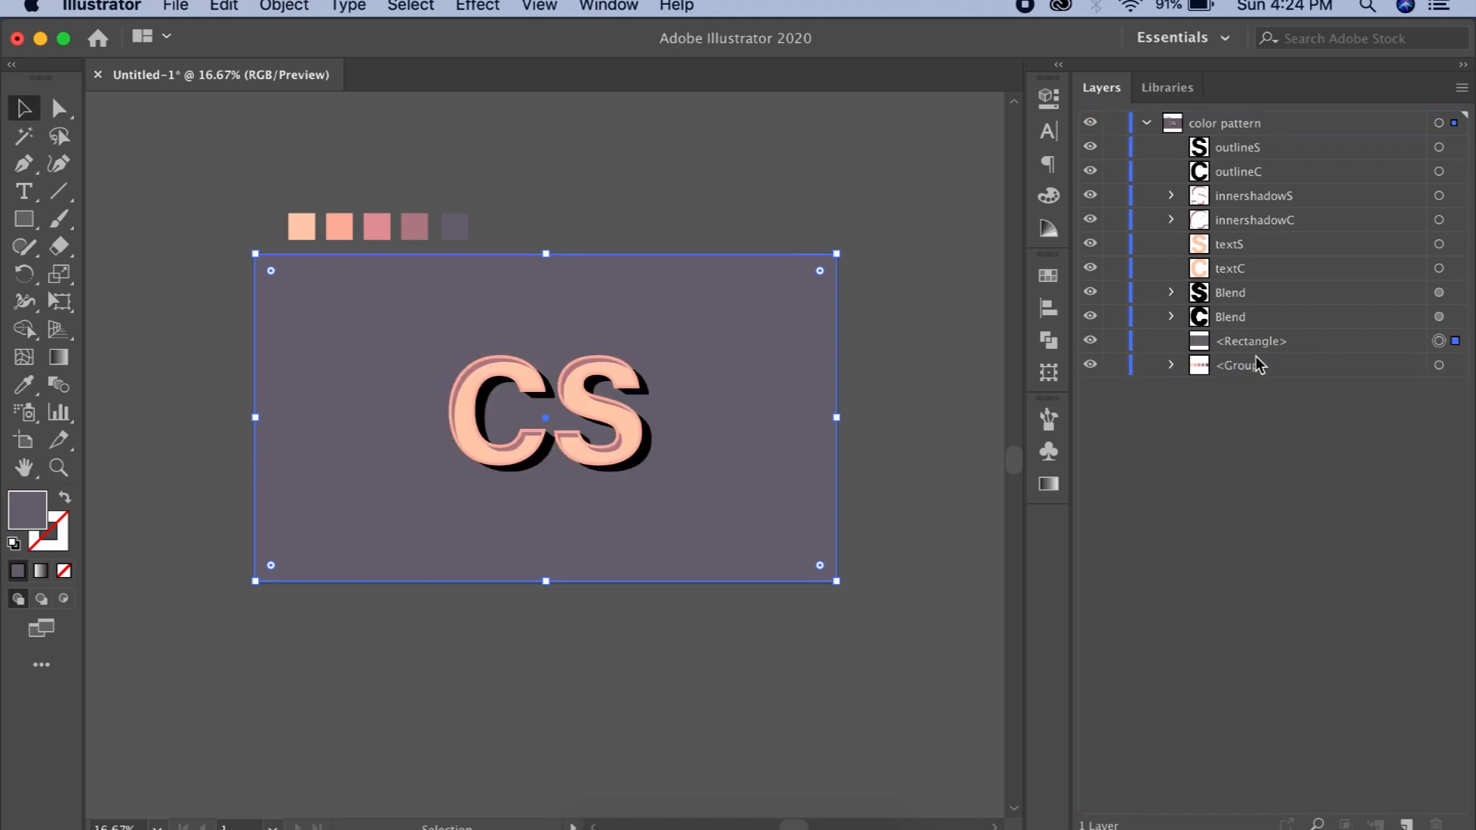
double_click(1255, 345)
type("backgroun")
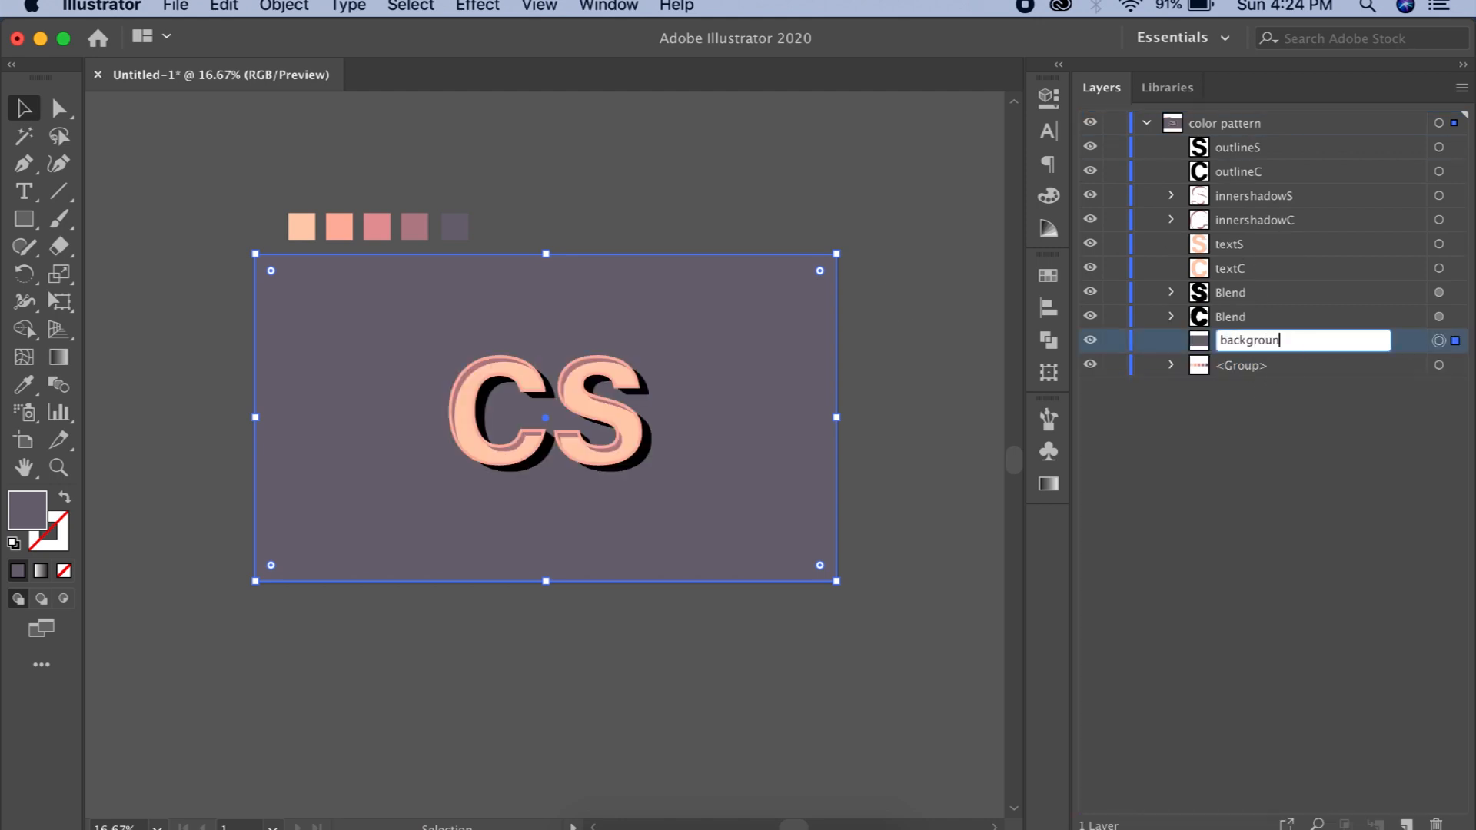
type("d")
key("Return")
left_click(920, 362)
- Recolor both black depth blends with the purple-grey of the fifth palette swatch
scroll(617, 422, "up", 2)
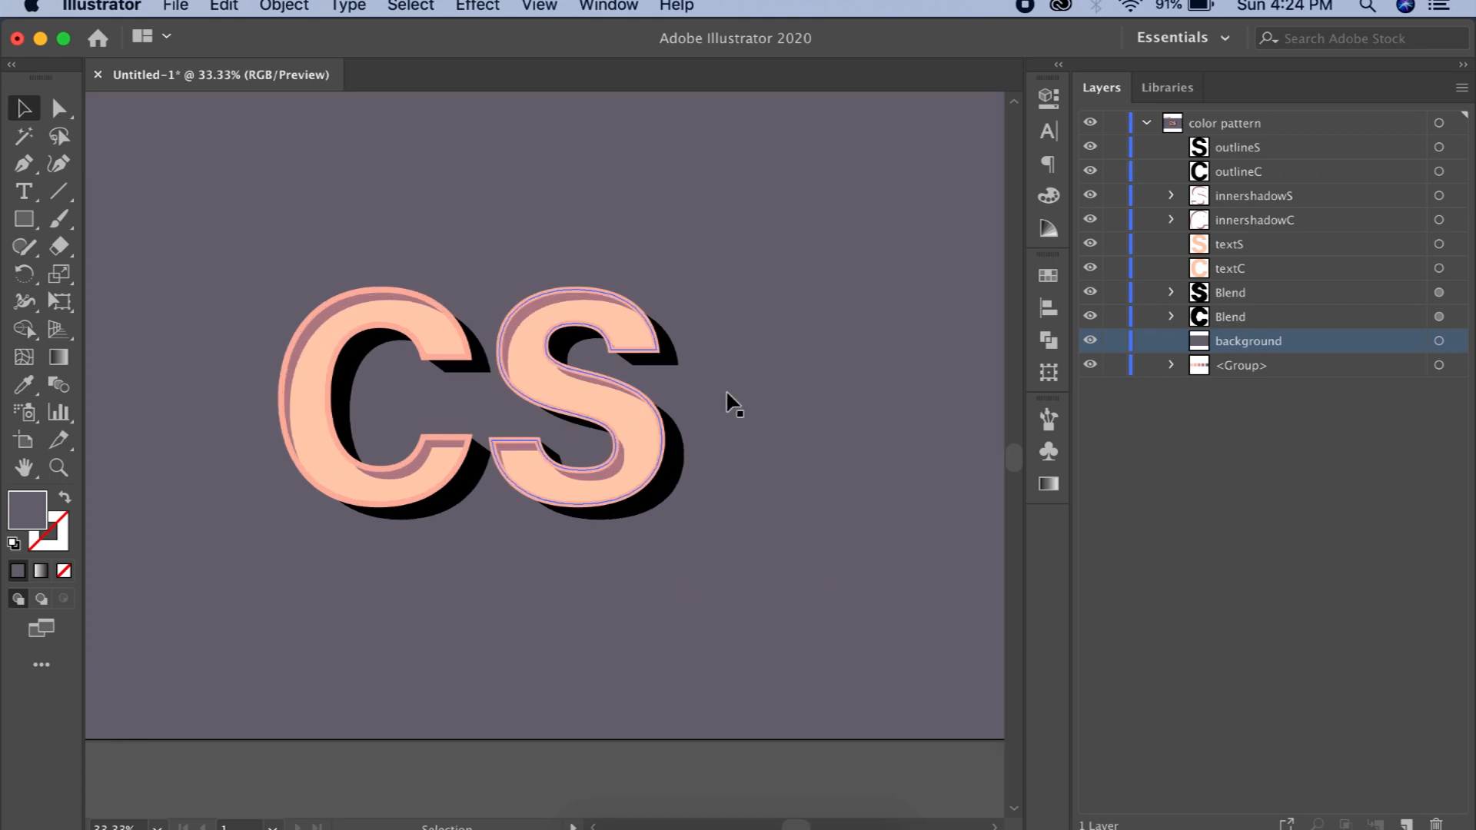
left_click(1438, 316)
left_click(1438, 292, "shift")
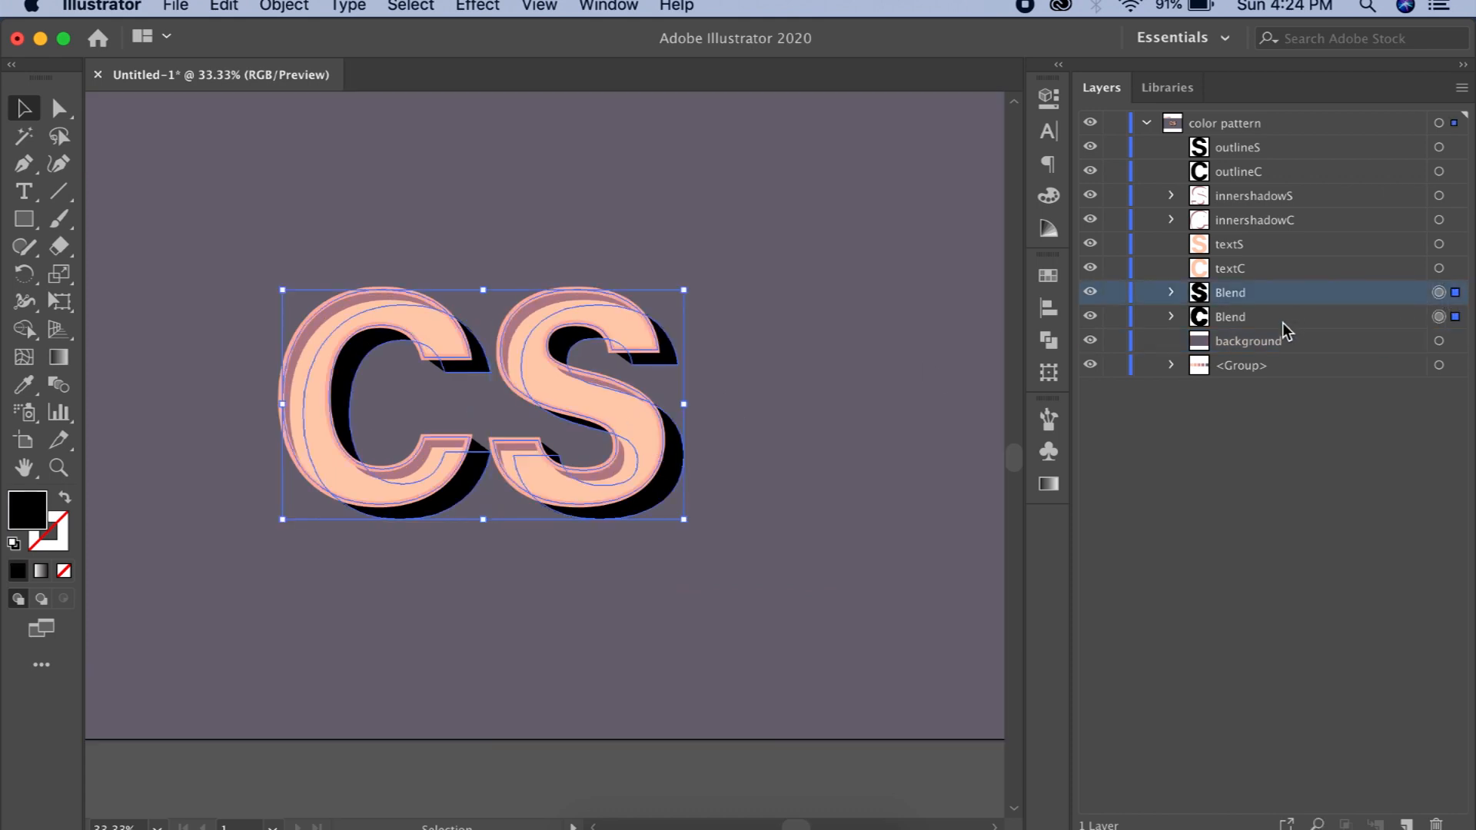
double_click(26, 509)
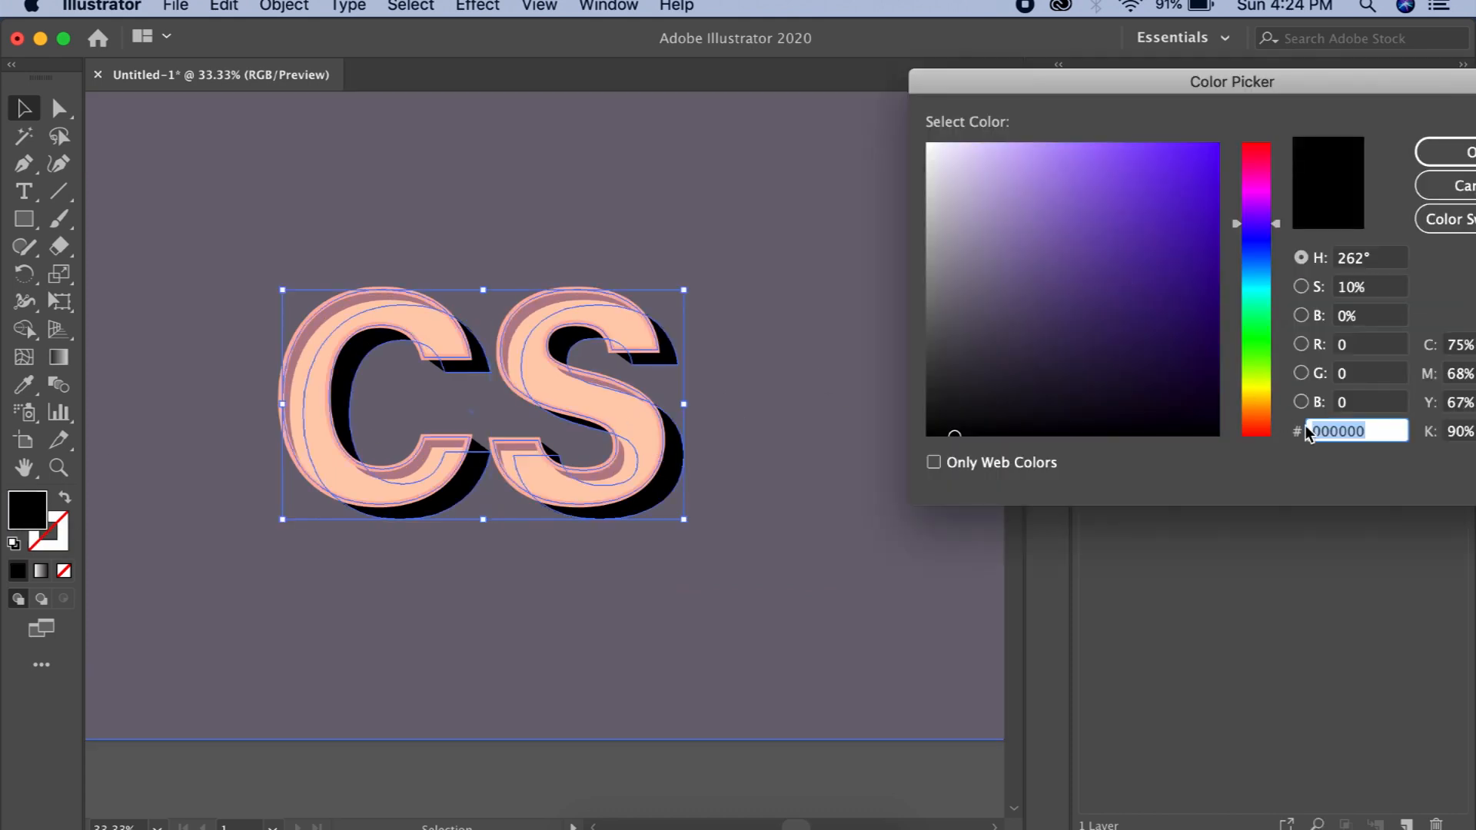
key("Escape")
scroll(876, 400, "up", 5)
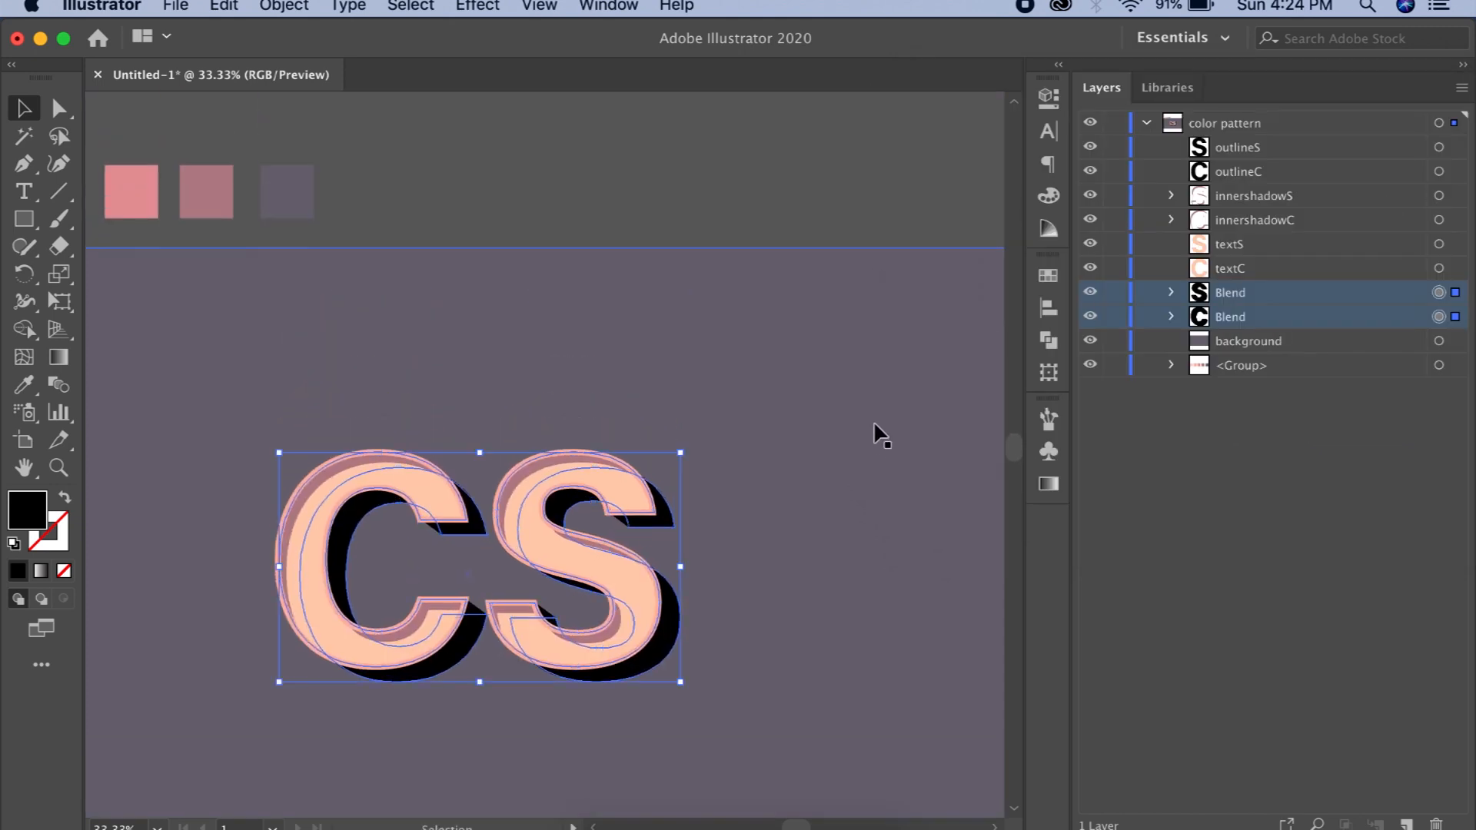
key("i")
left_click(288, 192)
- Set the fill of both depth blends to a darker shade of the same purple-grey
double_click(16, 521)
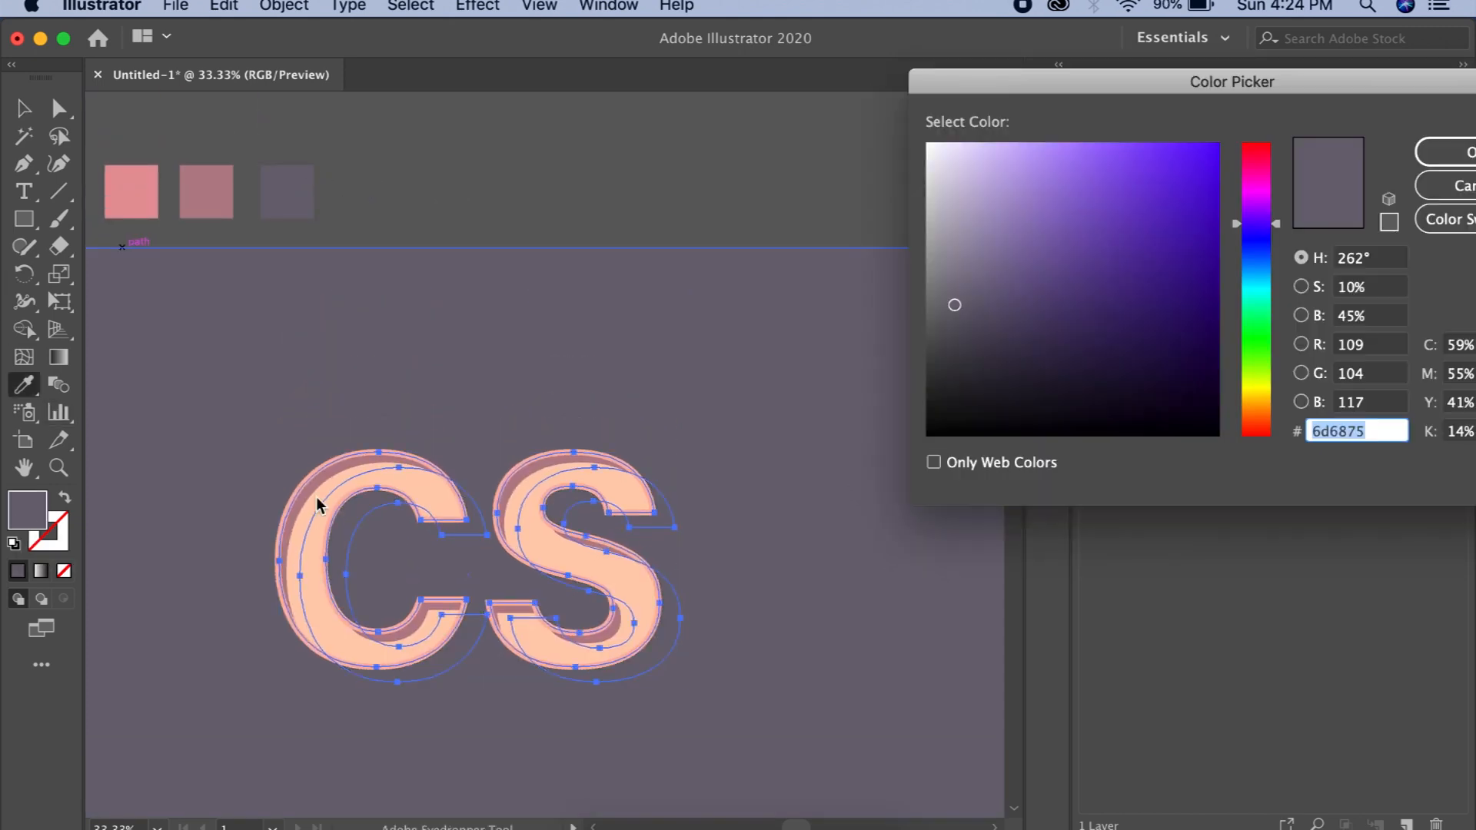
left_click(959, 335)
left_click(1444, 152)
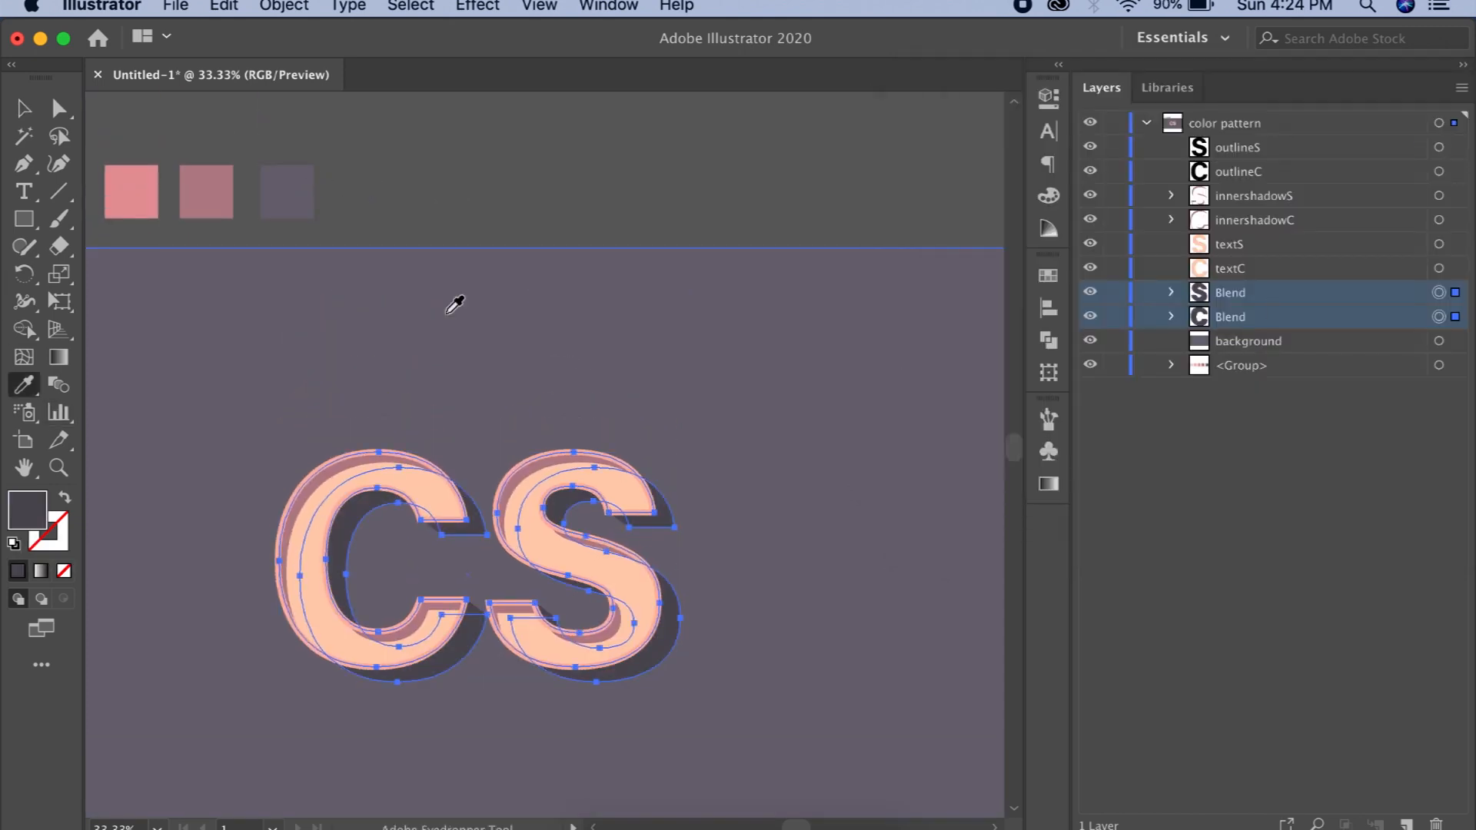
key("v")
left_click(322, 300)
- Lock the background rectangle so it cannot be selected with the lettering
left_click_drag(397, 428, 409, 334)
key("super+minus")
left_click_drag(530, 369, 609, 388)
left_click(588, 125)
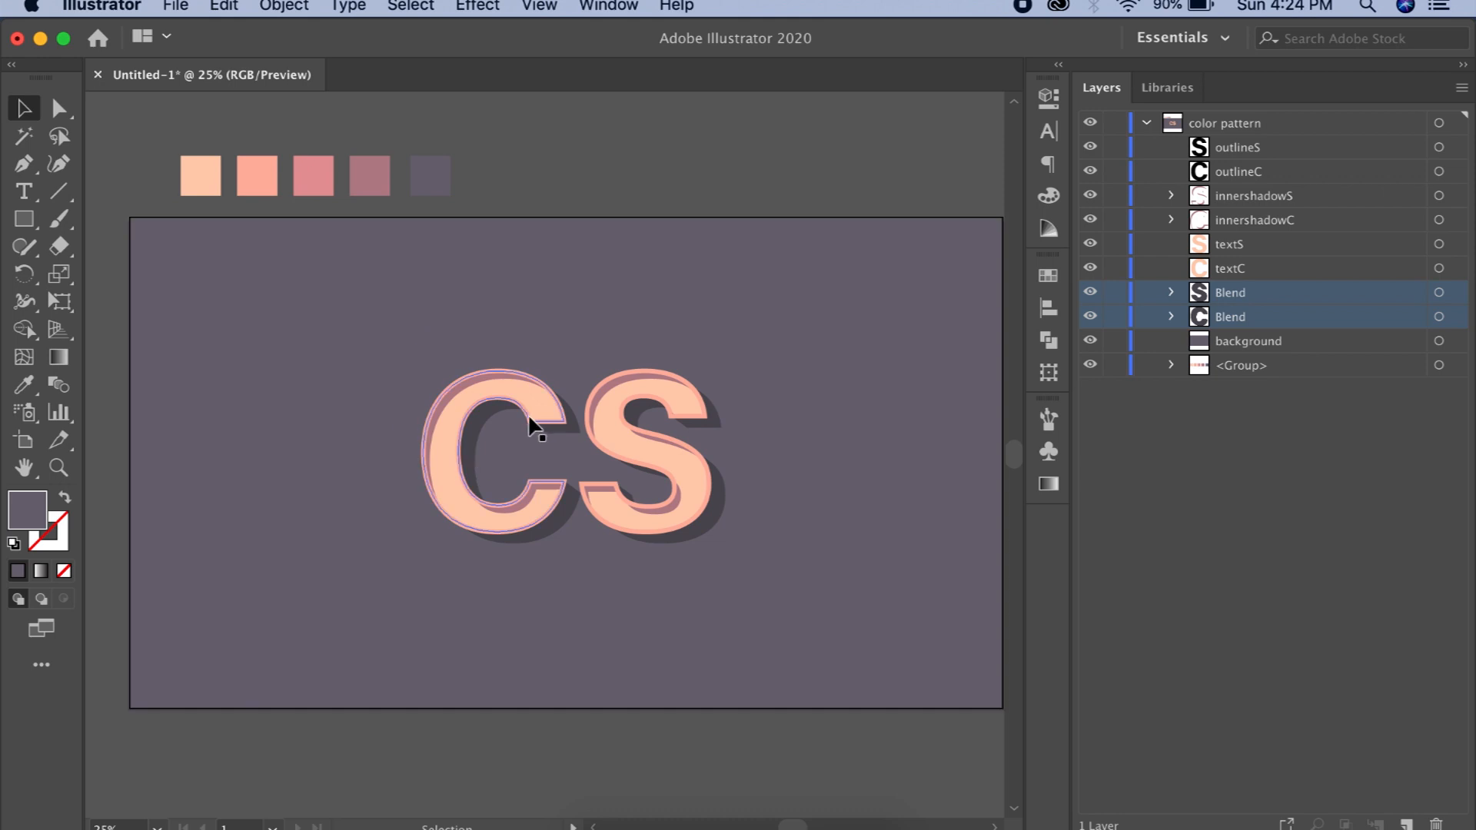
left_click(1115, 341)
left_click(715, 423)
- Move the complete CS lettering horizontally into the right half of the artboard
left_click_drag(794, 390, 426, 486)
left_click(90, 267)
left_click(23, 192)
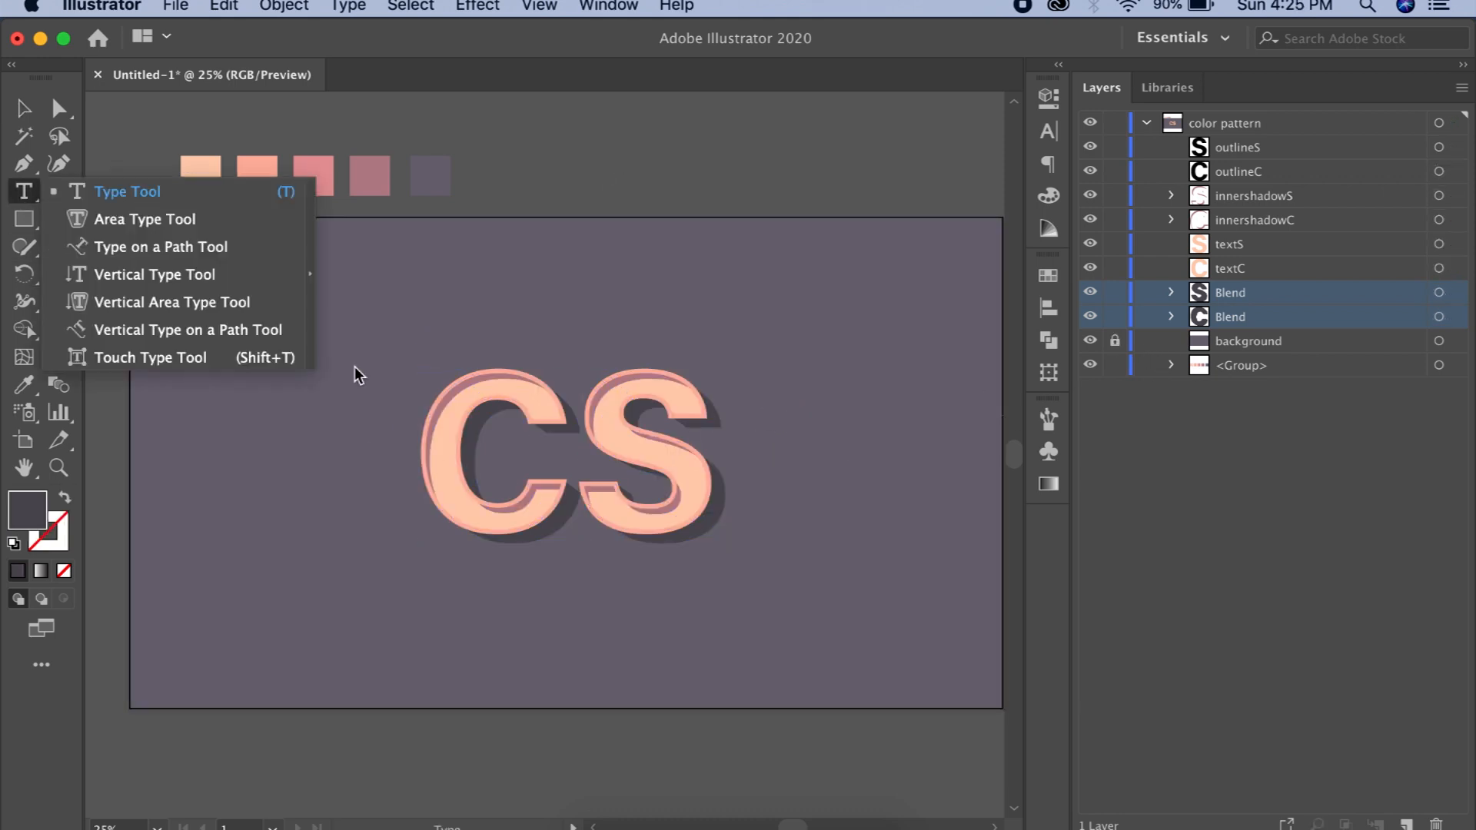
left_click(24, 108)
left_click_drag(662, 425, 696, 422)
left_click(669, 116)
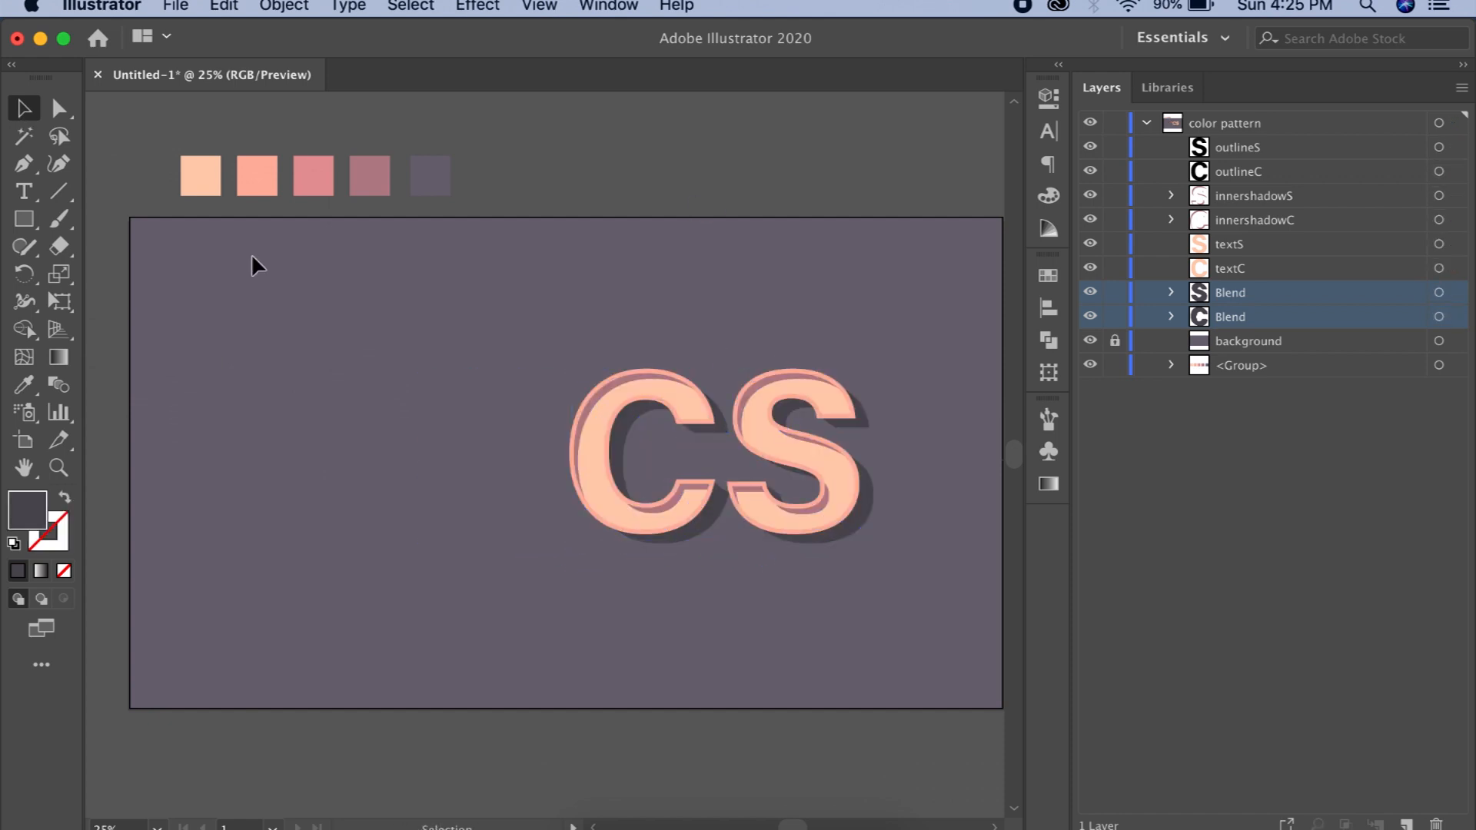
- Add a point-text object reading "Design" on the left half of the artboard
left_click(21, 194)
left_click(198, 452)
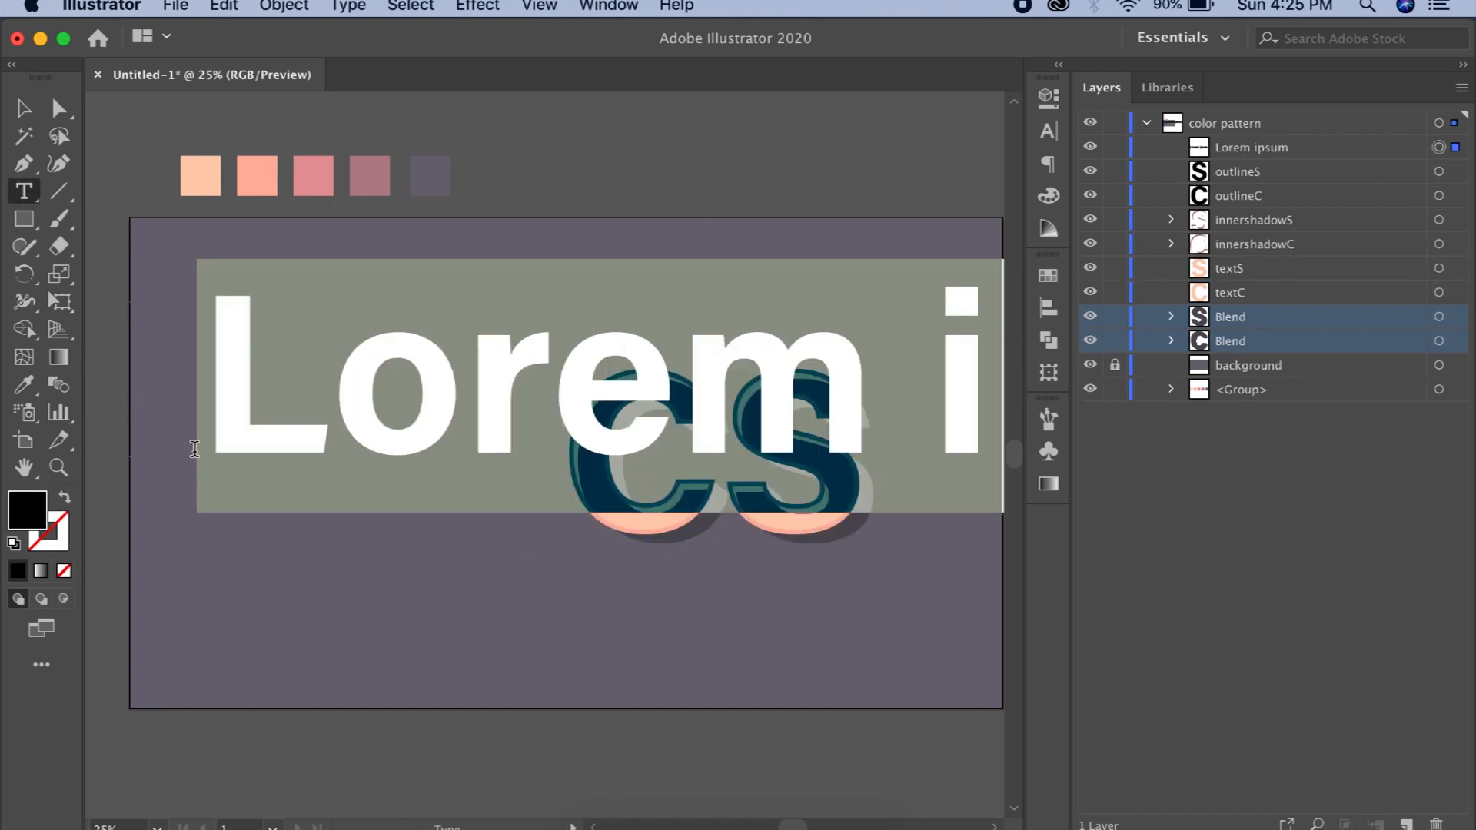
type("Design")
left_click(21, 117)
- Browse the fonts for the Design text and choose Acumin Variable Concept
left_click(1049, 132)
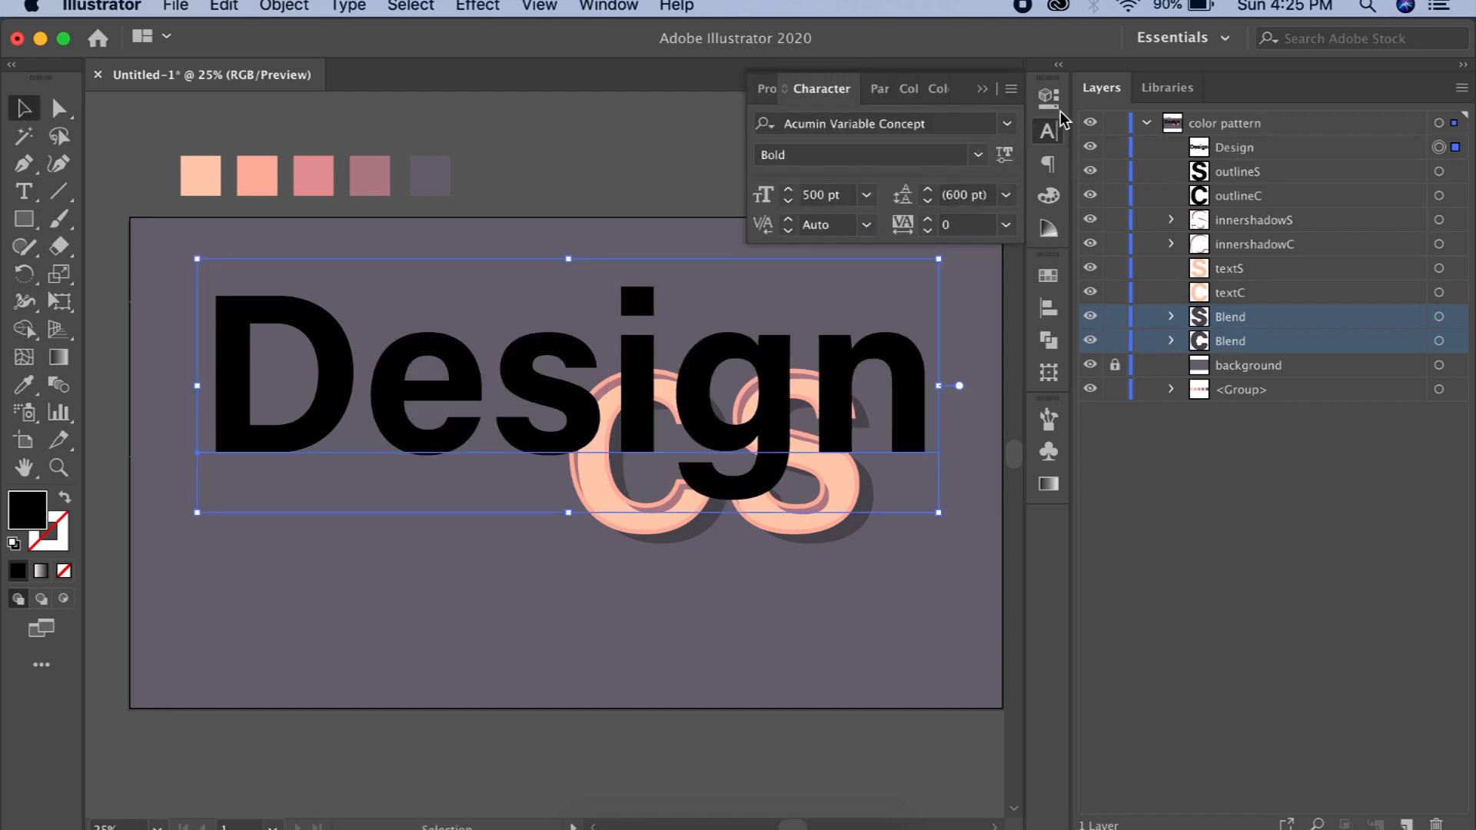
left_click(1053, 101)
left_click(987, 535)
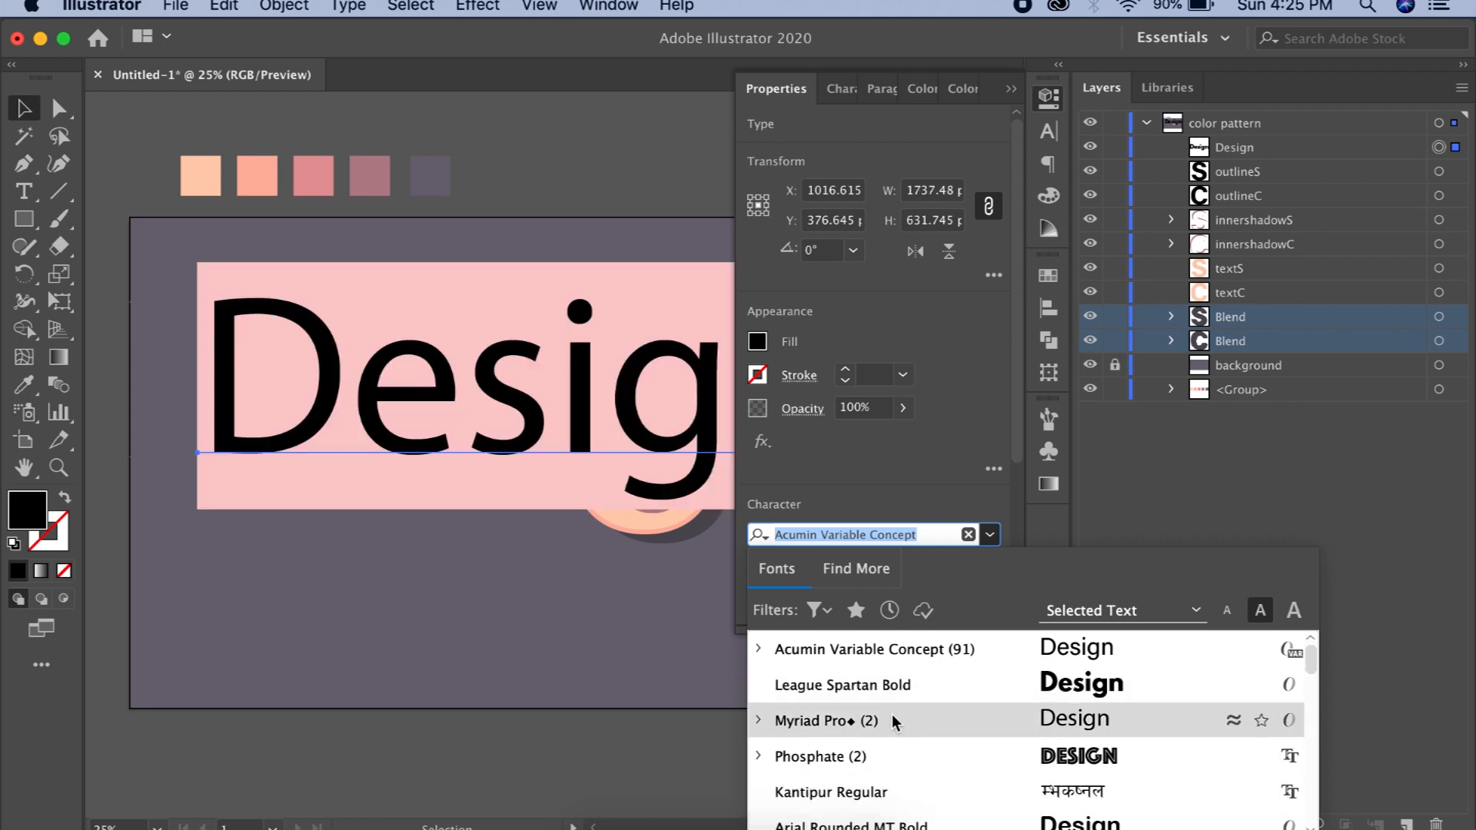
left_click(872, 651)
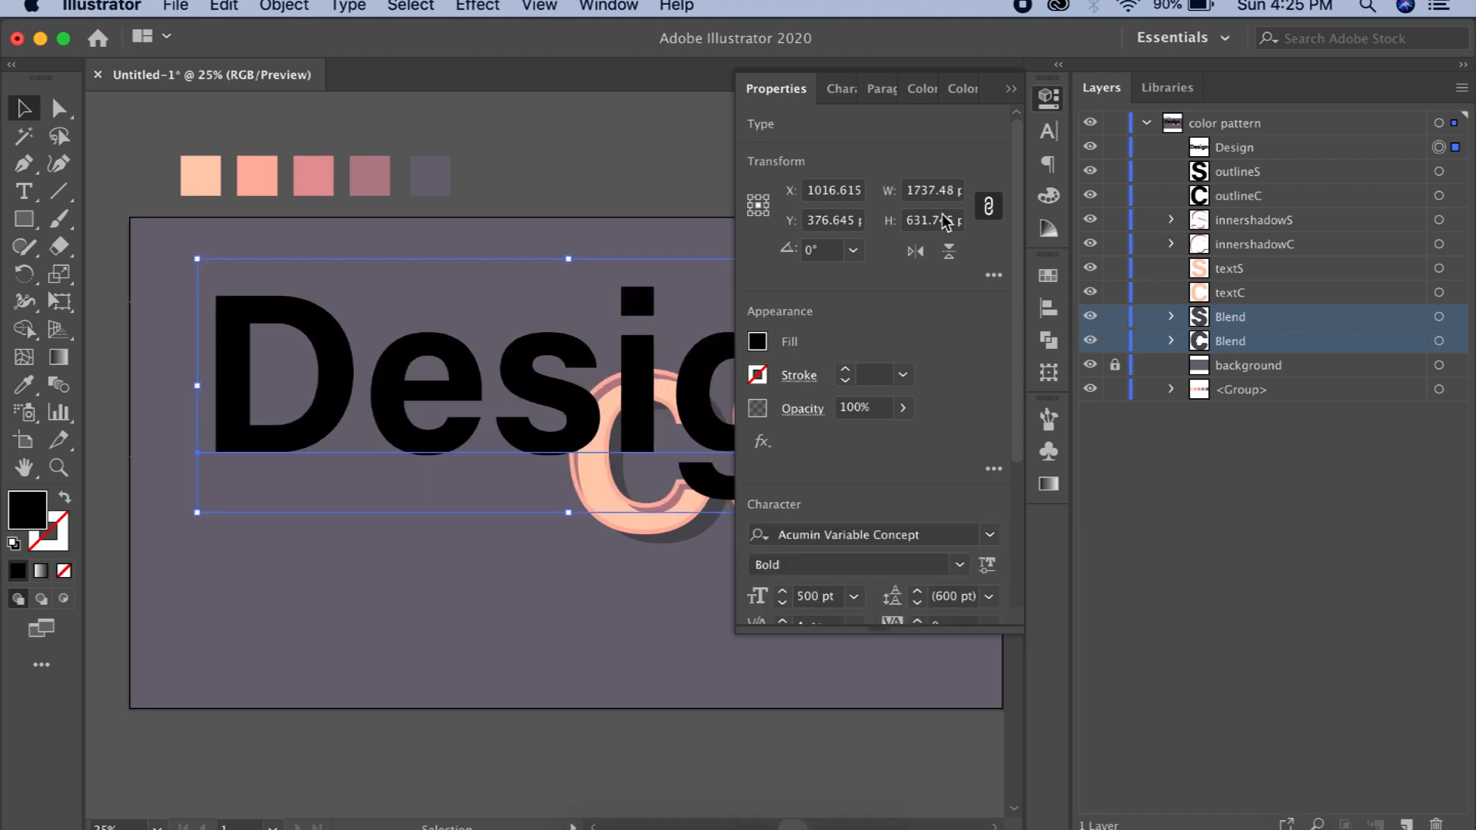
left_click(1010, 91)
- Scale the Design text down to about half its size and place it to the left of the CS lettering
left_click_drag(942, 262, 762, 321)
left_click_drag(559, 392, 358, 473)
left_click_drag(545, 434, 423, 414)
left_click(556, 390)
left_click(651, 395, "shift")
left_click_drag(639, 405, 702, 404)
key("super+z")
left_click(787, 353)
- Move all parts of the CS lettering slightly to the right, away from the Design text
left_click_drag(786, 352, 519, 482)
left_click_drag(563, 390, 612, 391)
left_click(553, 309)
- Group all parts of the C together, and group all parts of the S together
scroll(555, 310, "left", 2)
scroll(555, 310, "down", 1)
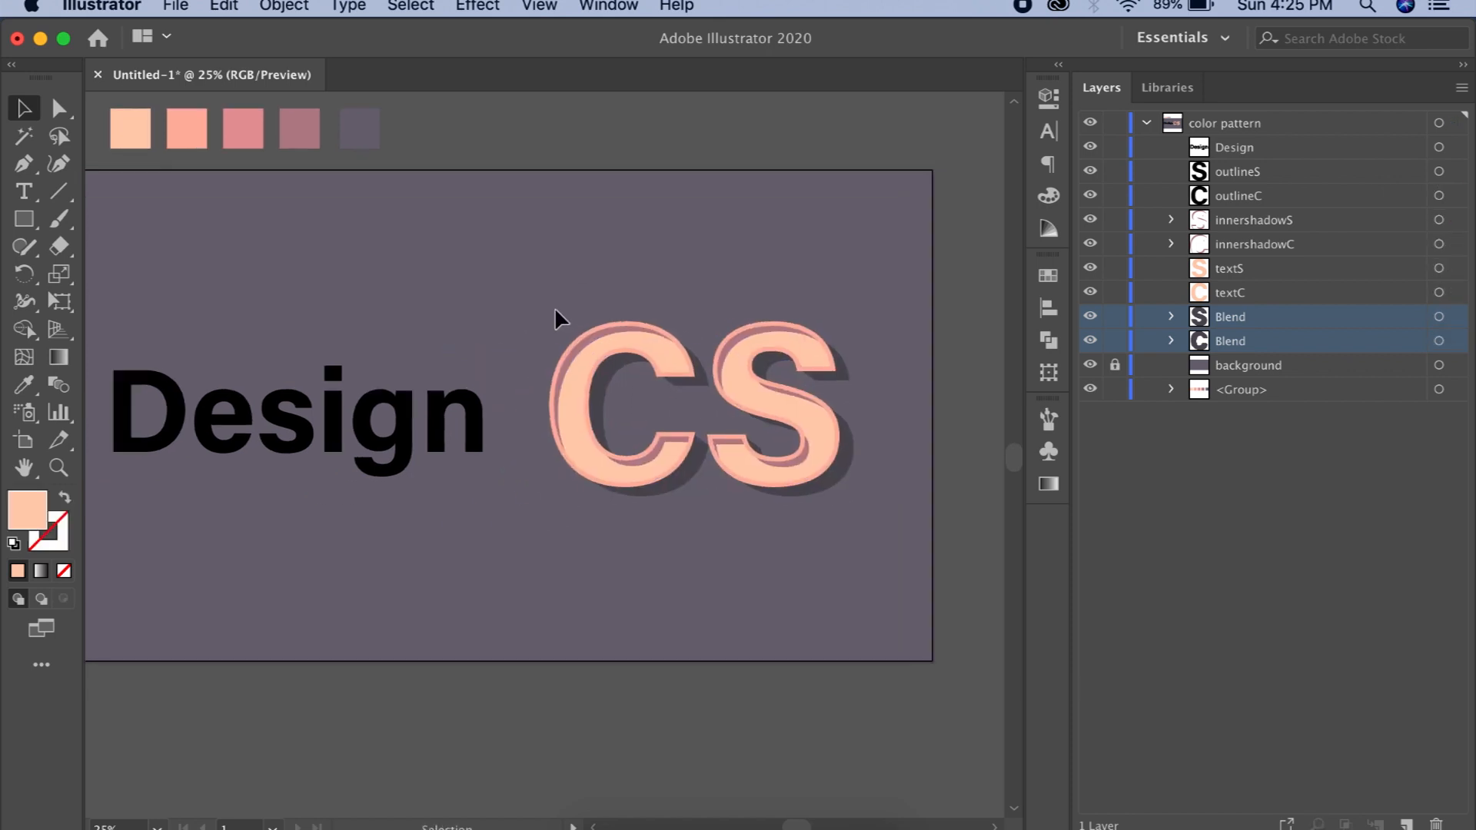
left_click_drag(633, 509, 662, 514)
key("super+g")
left_click_drag(864, 310, 759, 492)
key("super+g")
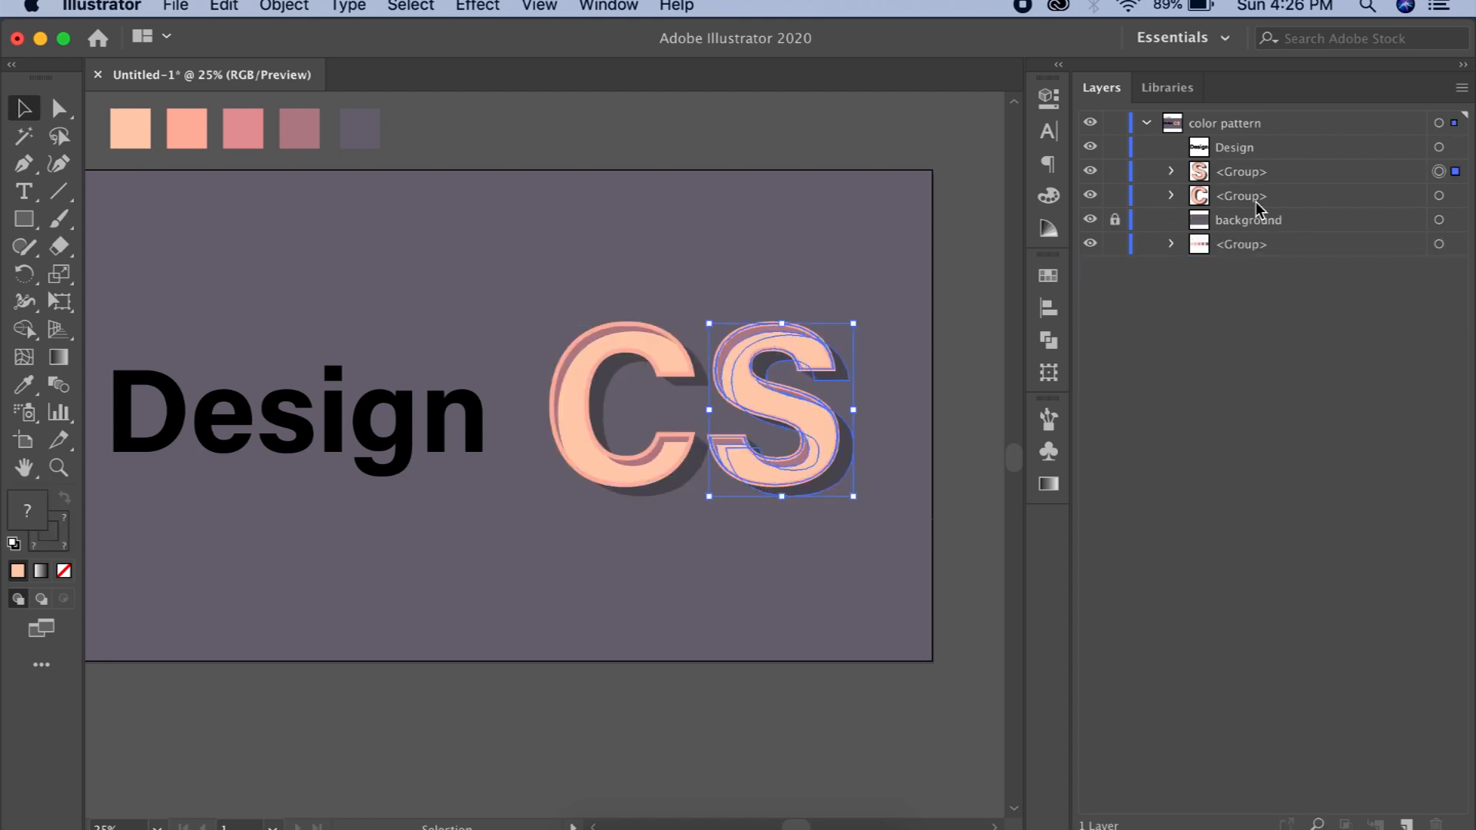
- Rename the two new letter groups C and S
double_click(1257, 200)
type("C")
double_click(1245, 172)
type("S")
key("Return")
- Fill the Design text with white, ffffff
left_click(451, 418)
left_click(448, 431)
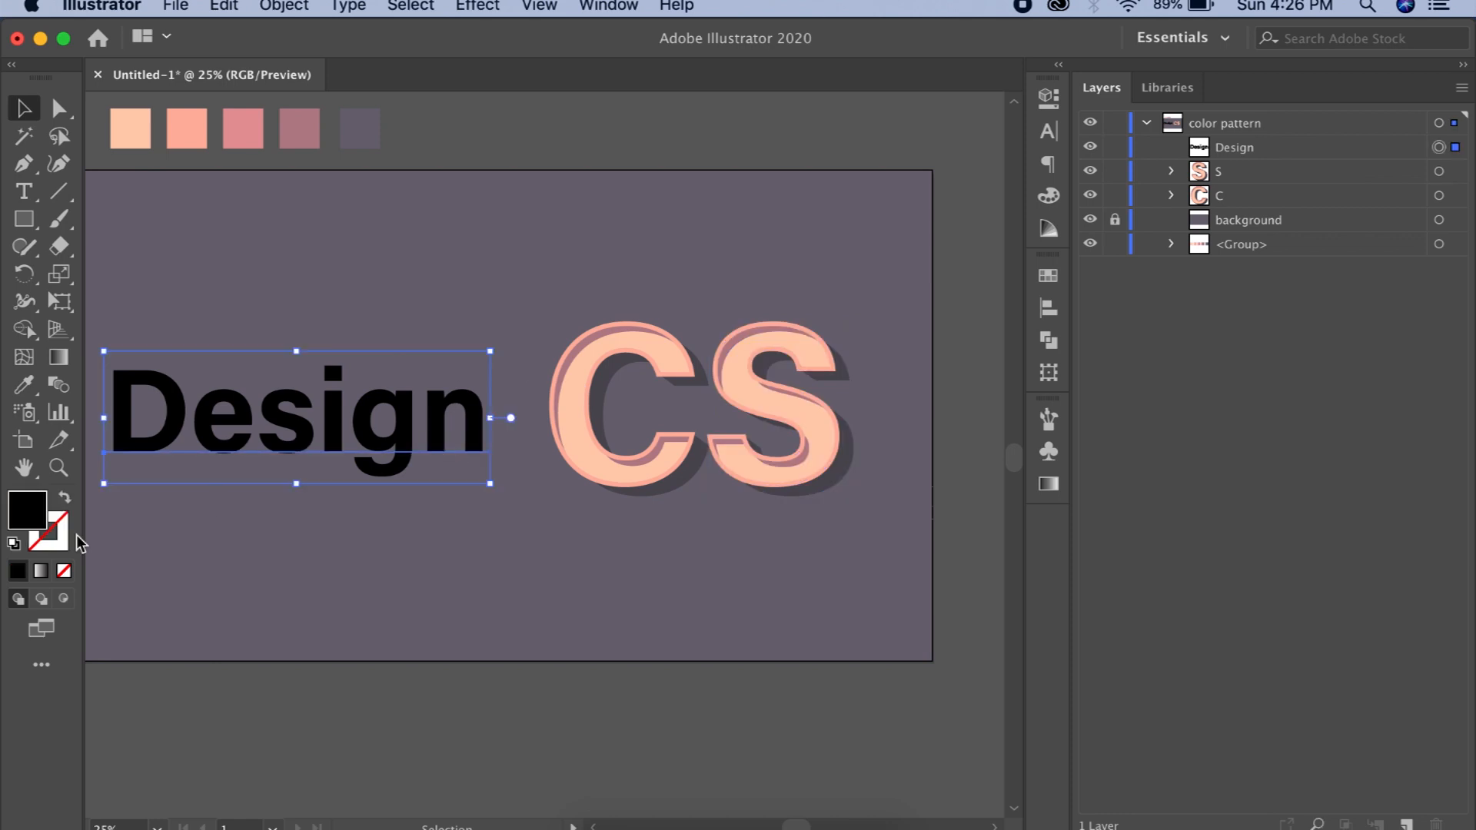
type("ffffff")
key("Return")
- Rearrange the words so Design sits above the CS lettering, both near the artboard's horizontal center
left_click_drag(565, 487, 632, 509)
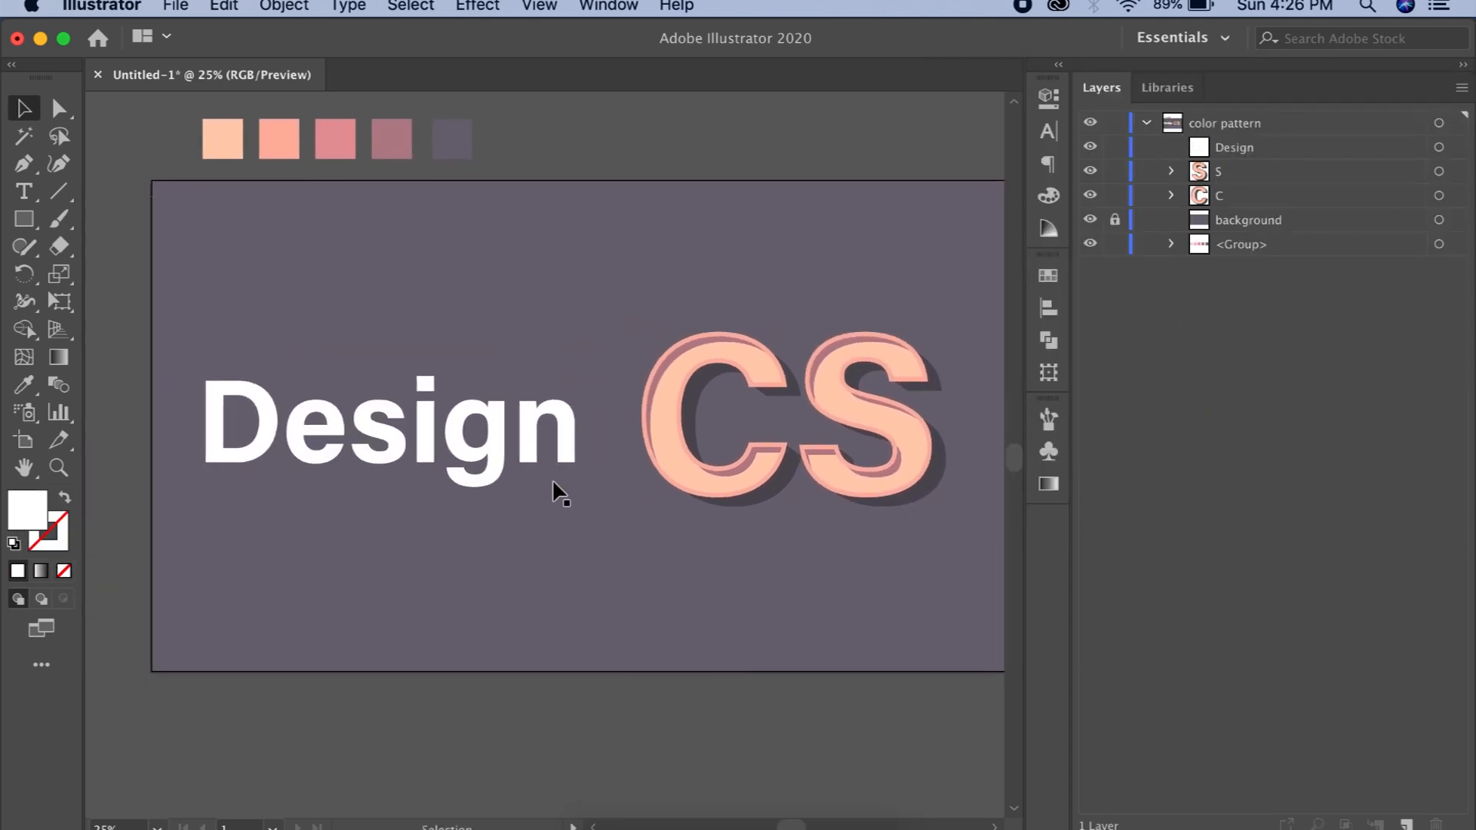
left_click_drag(533, 453, 558, 450)
left_click(605, 690)
left_click_drag(652, 555, 555, 565)
scroll(554, 561, "down", 1)
left_click_drag(446, 485, 422, 367)
left_click_drag(767, 434, 534, 472)
left_click(389, 382)
left_click_drag(390, 382, 528, 378)
left_click(601, 241)
- Try to align the S group with the Design text using Horizontal Align Center
left_click(603, 388)
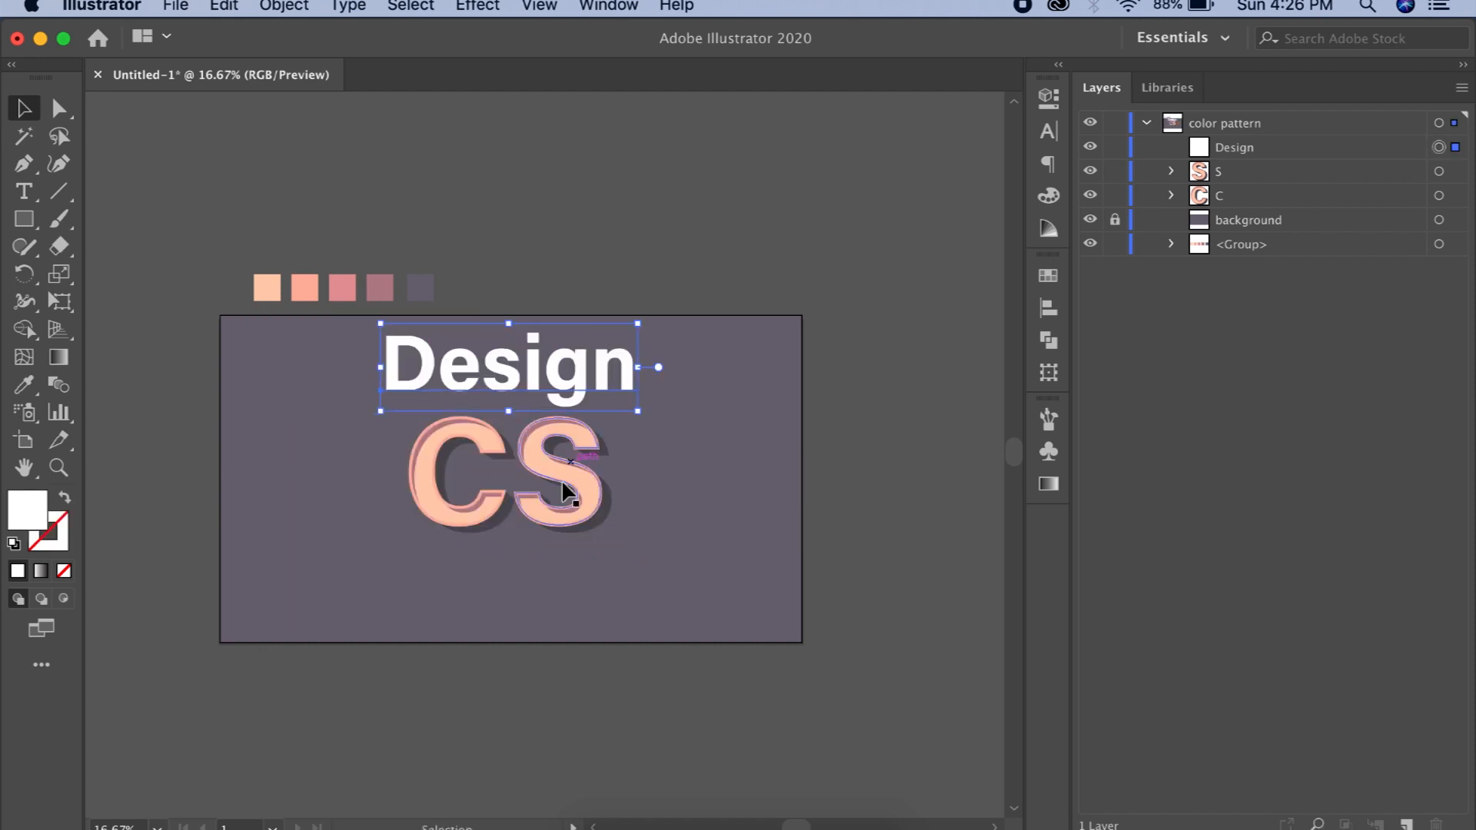
left_click(570, 459, "shift")
left_click(1049, 309)
left_click(987, 461)
left_click(1001, 485)
left_click(811, 335)
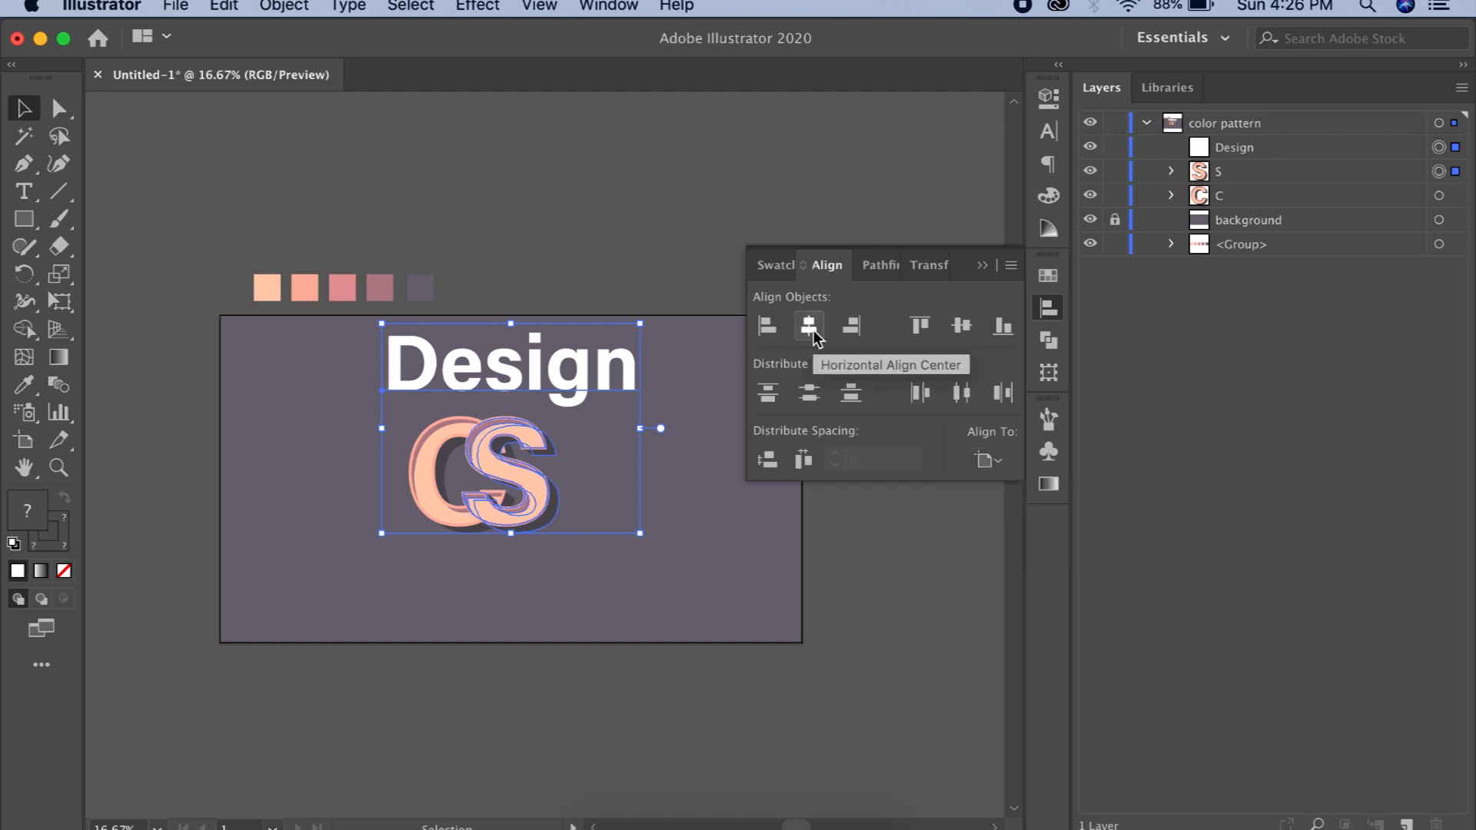
key("super+z")
left_click(646, 263)
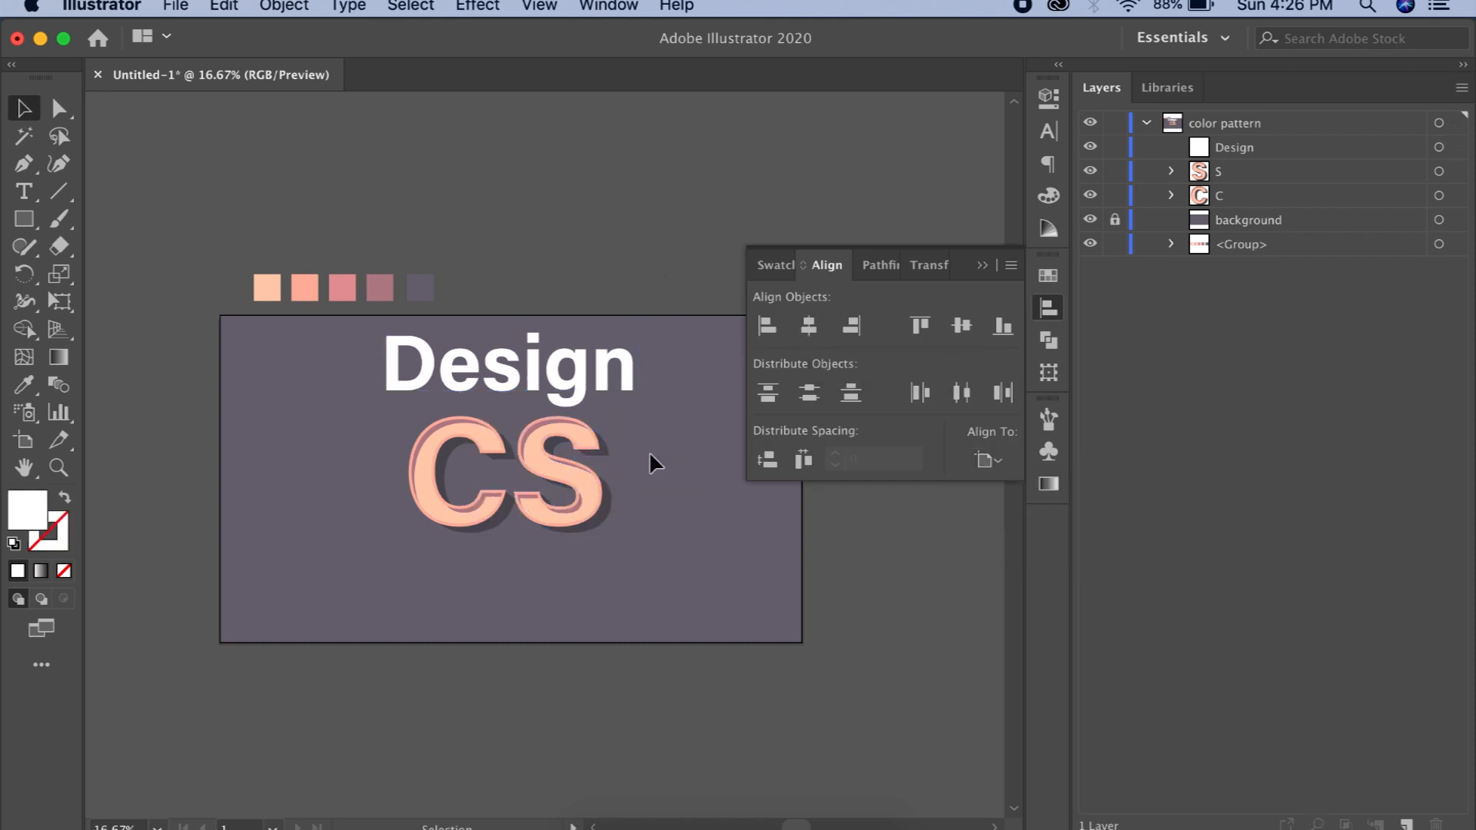
left_click(984, 265)
- Move the C and S groups down together, and lower the Design text above them
left_click(570, 452)
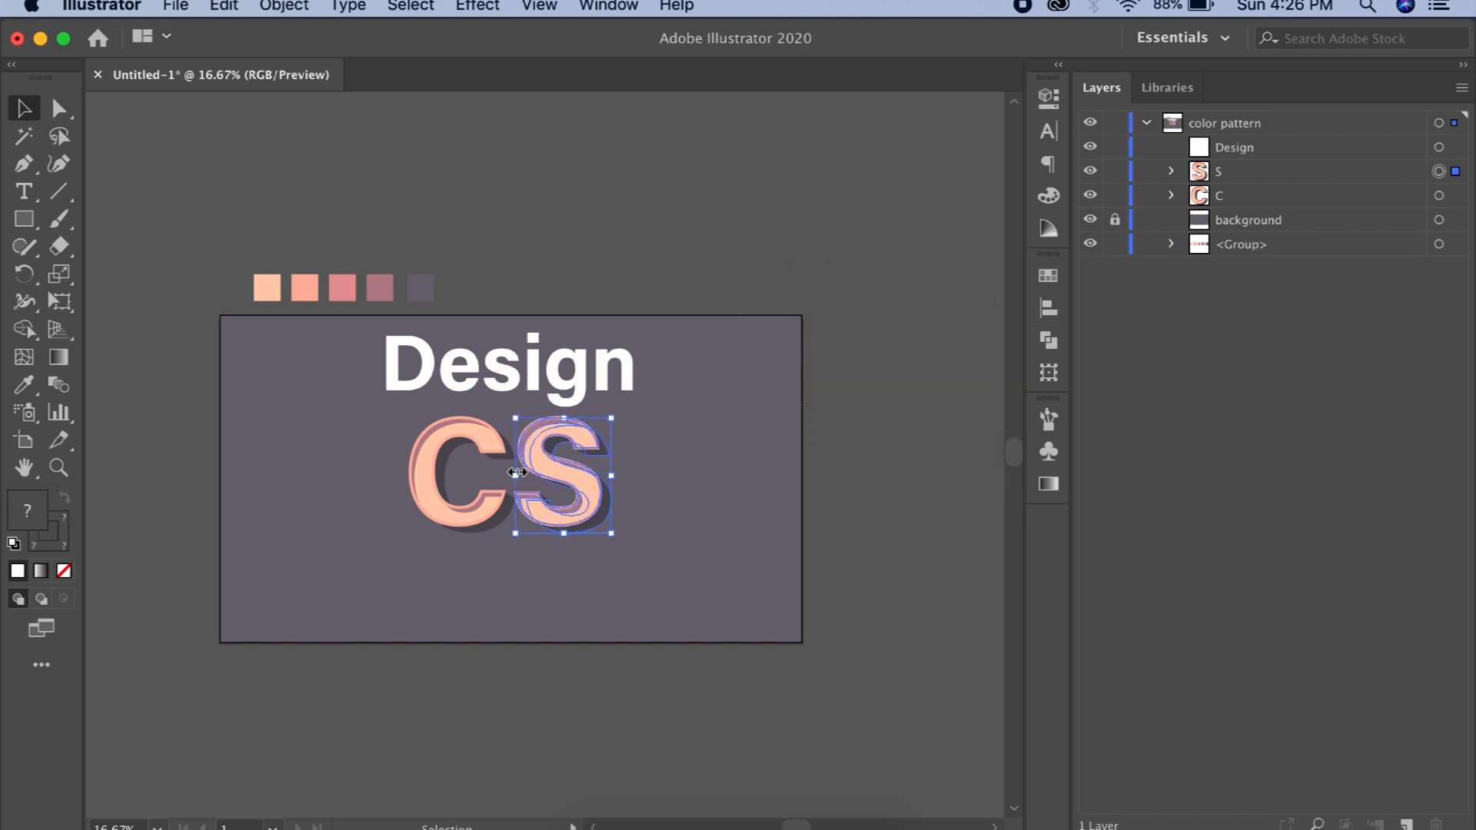
left_click(435, 456, "shift")
left_click_drag(552, 455, 551, 481)
left_click_drag(552, 350, 552, 394)
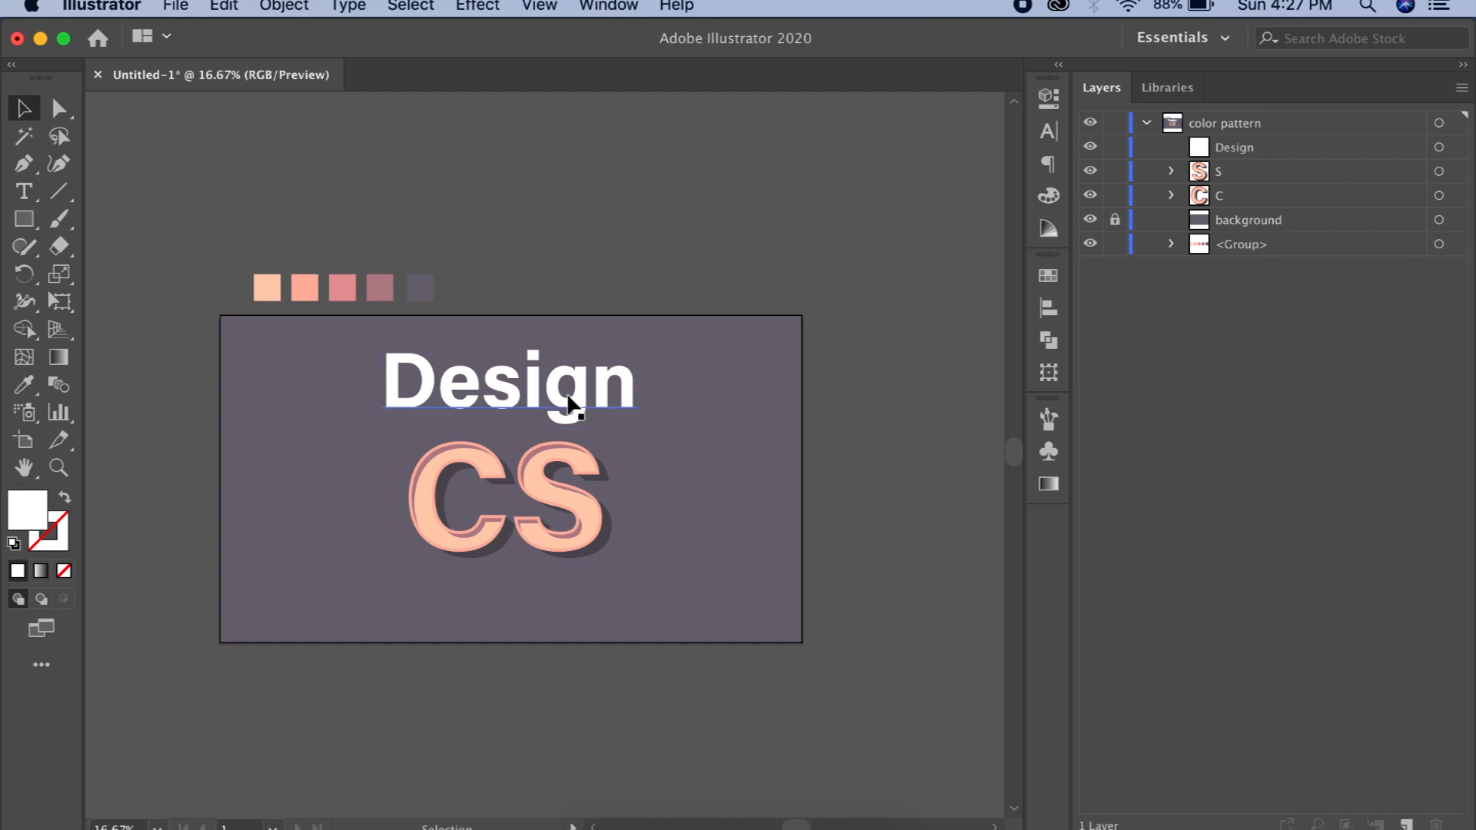
- Start a Stylize Drop Shadow effect on the Design text with the preview turned on
left_click(1049, 97)
left_click(761, 441)
mouse_move(893, 523)
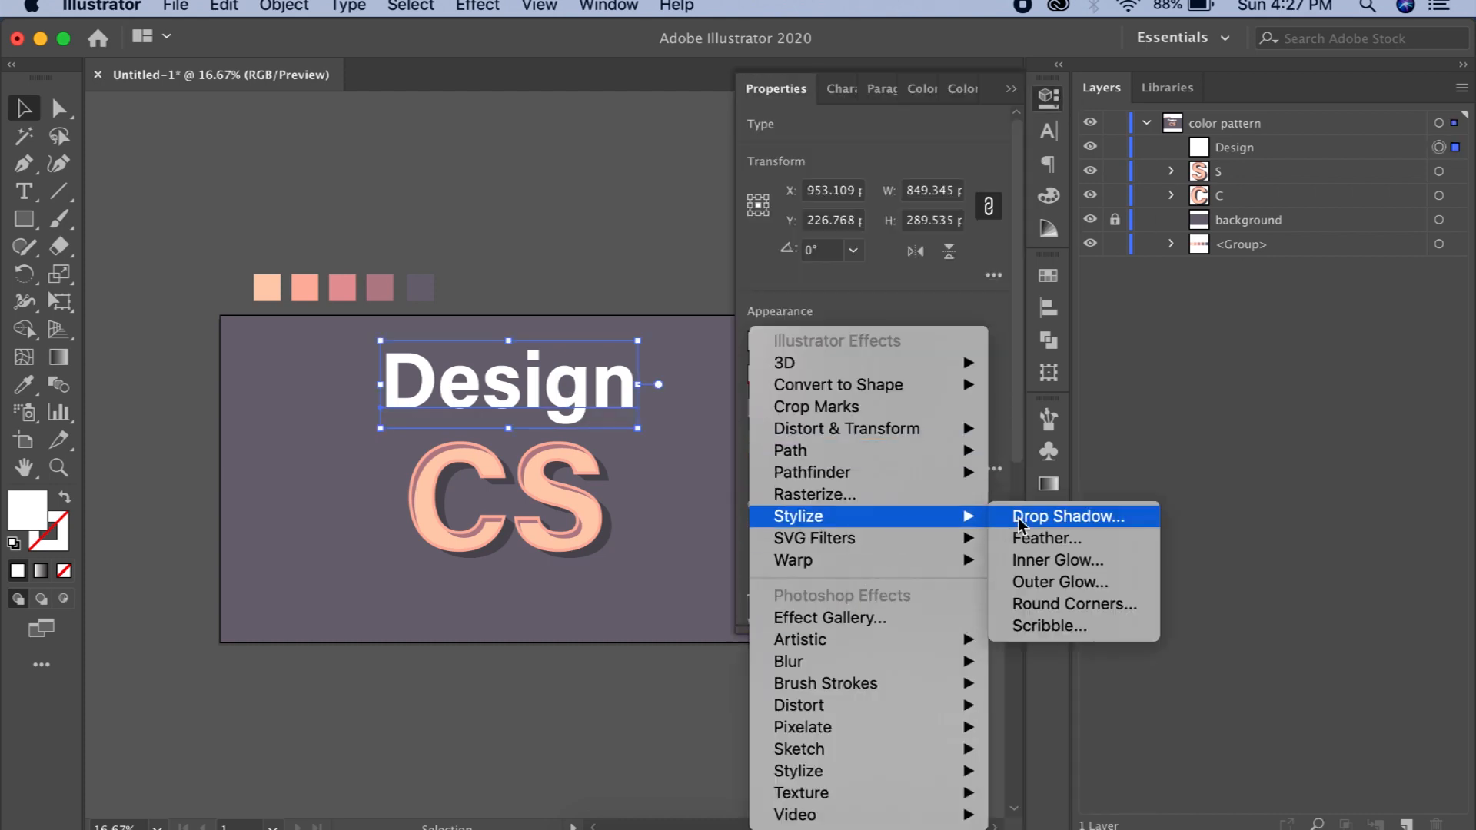
left_click(1019, 515)
left_click(848, 480)
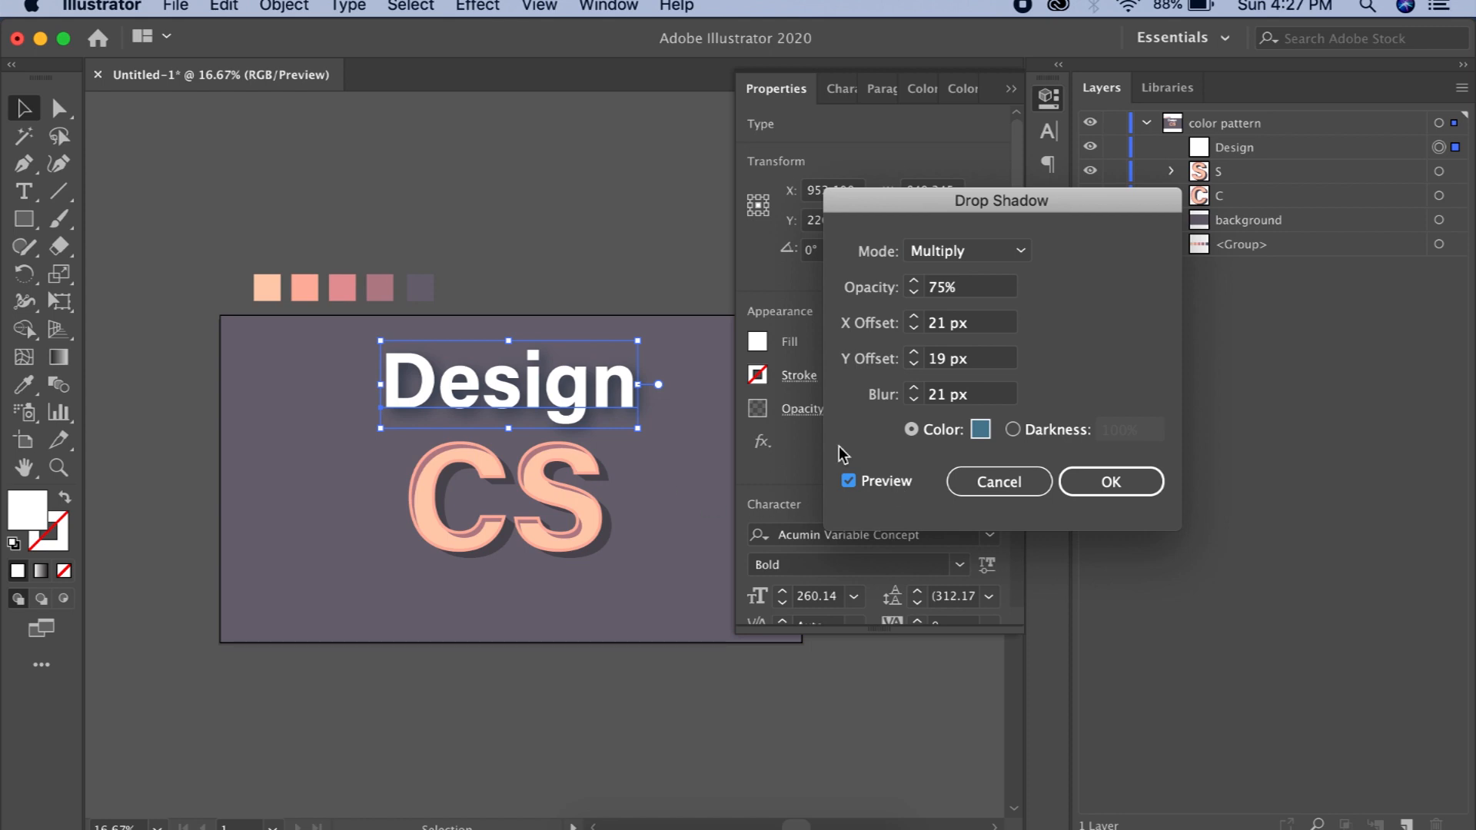
- Set the Design text's drop shadow color to a dark blue-grey, 565868
left_click(980, 429)
left_click(975, 316)
left_click_drag(1225, 270, 1256, 252)
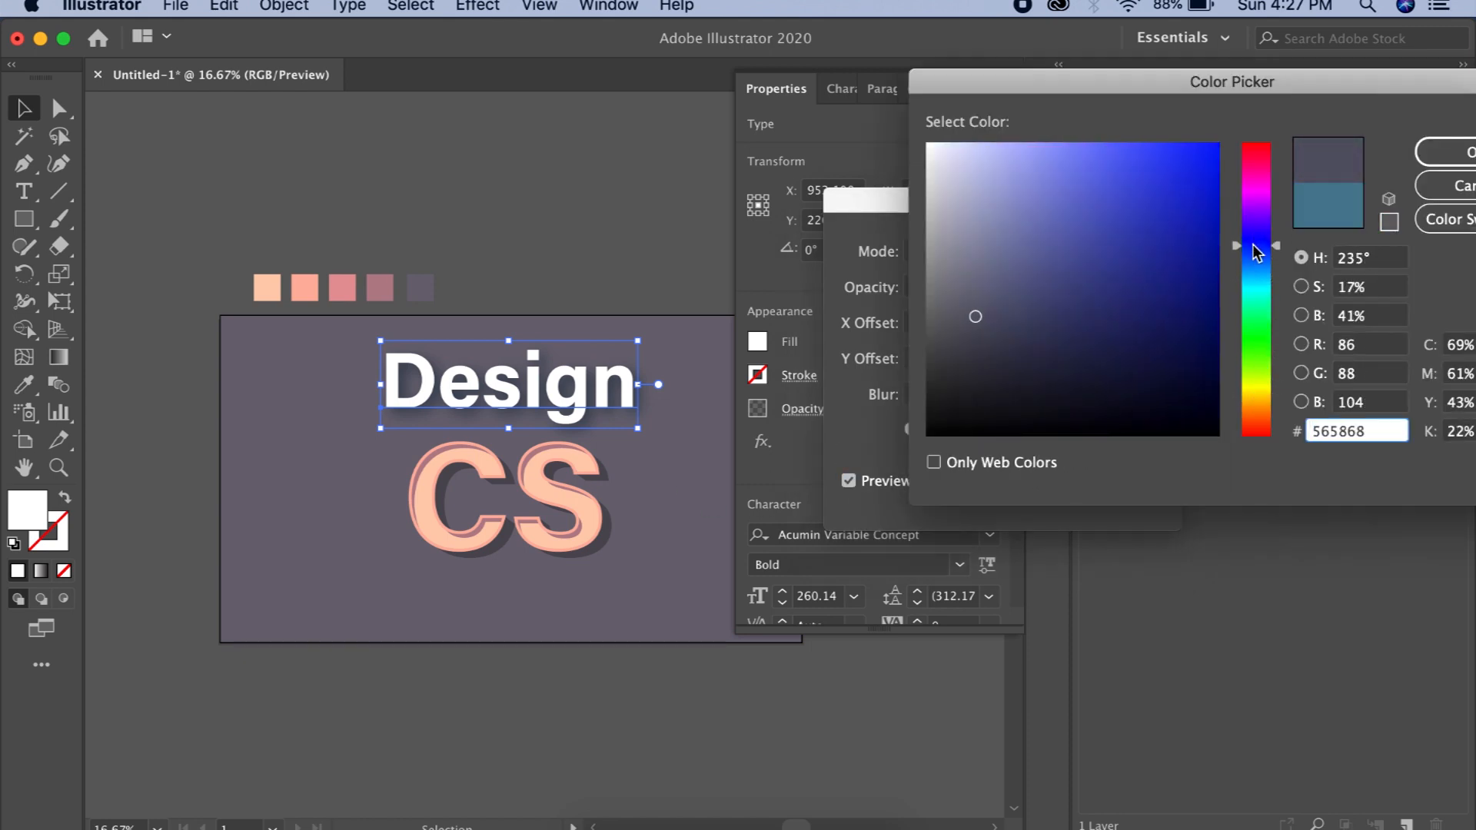
left_click(1445, 152)
- Set the drop shadow's Y offset to 17 px and blur to 9 px, then apply the effect and deselect the text
left_click(932, 366)
key("Down")
key("Down")
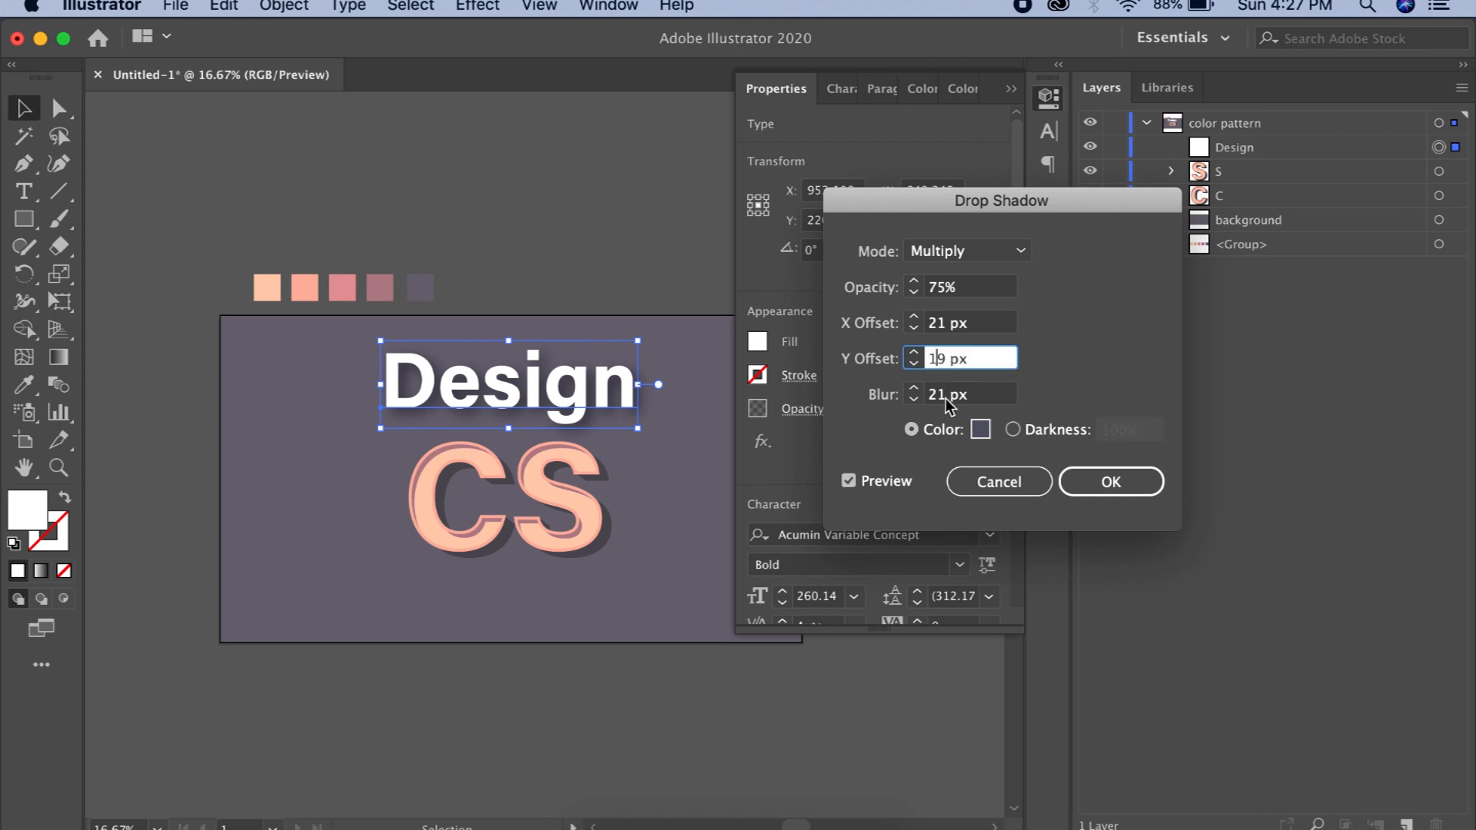
left_click(940, 394)
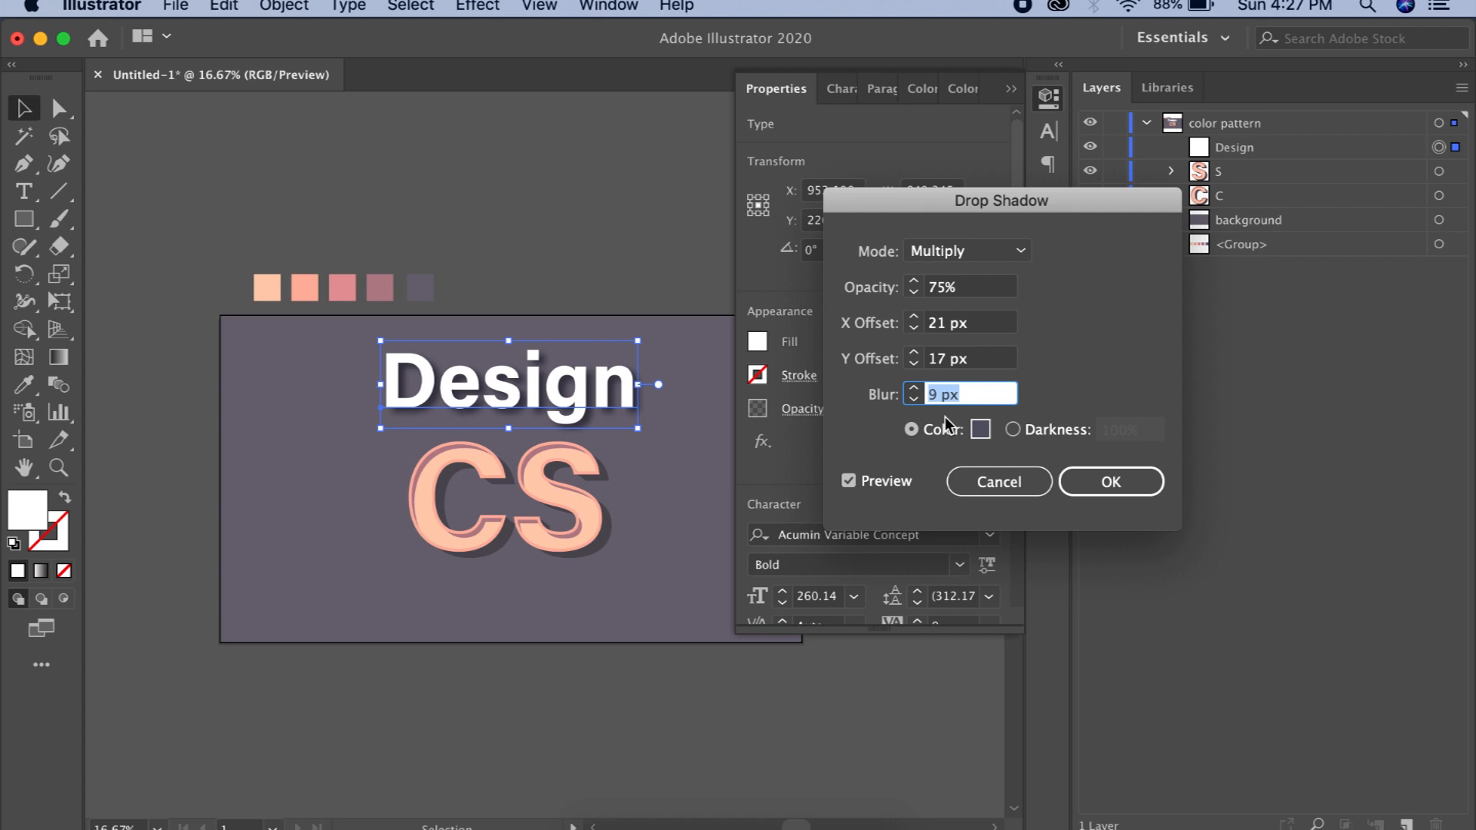
left_click(1070, 484)
key("super+shift+a")
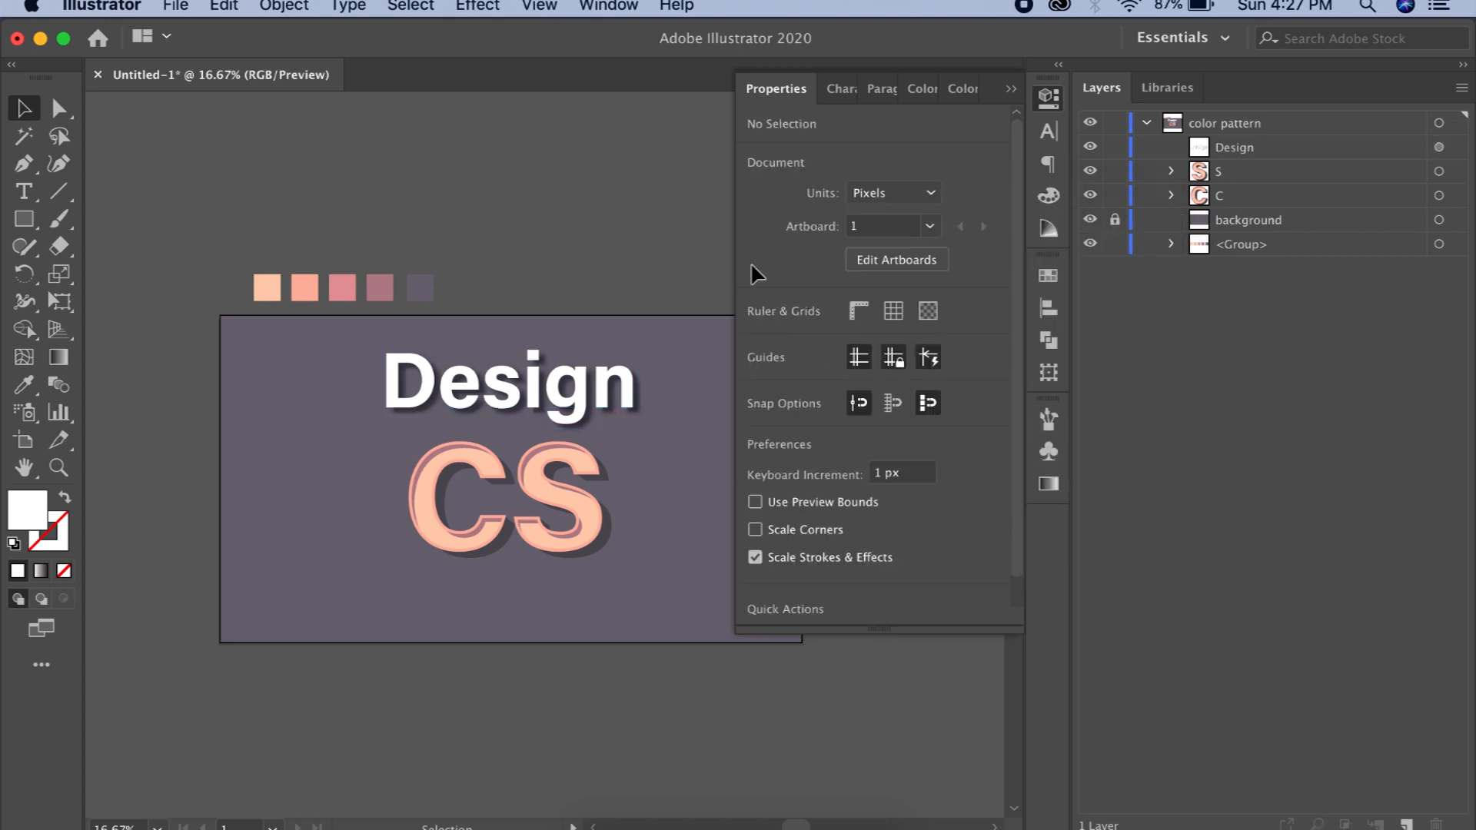
left_click(1010, 91)
key("super+equal")
left_click_drag(666, 530, 797, 504)
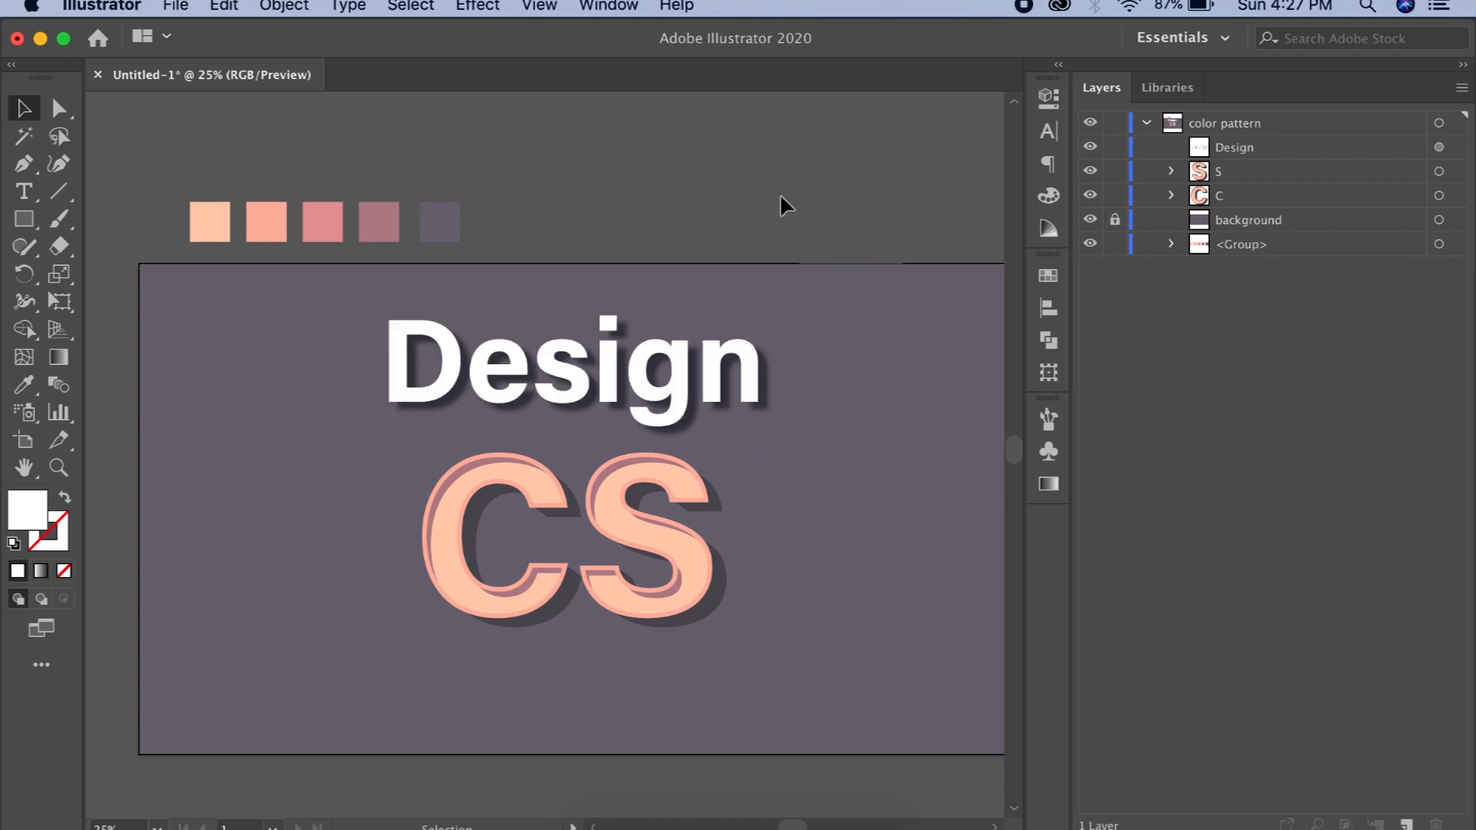